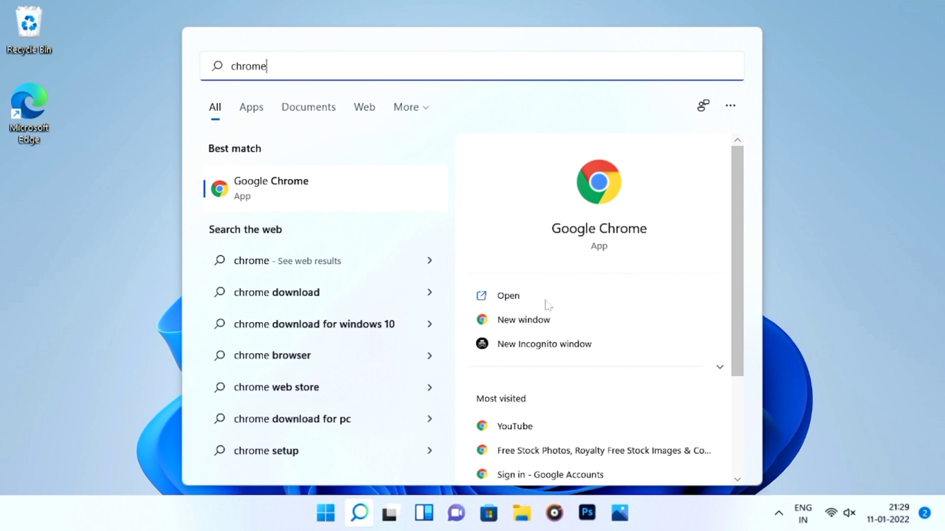
Open Google Chrome, search for "rainmeter", and download the Rainmeter 4.5.8 release from rainmeter.net.
{"action": "left_click", "coordinate": [545, 301]}
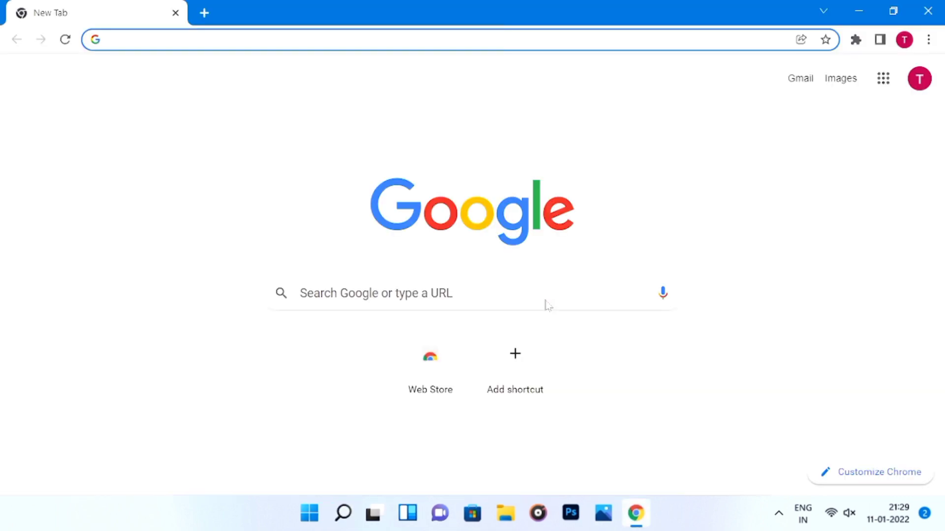
{"action": "type", "text": "rainmeter"}
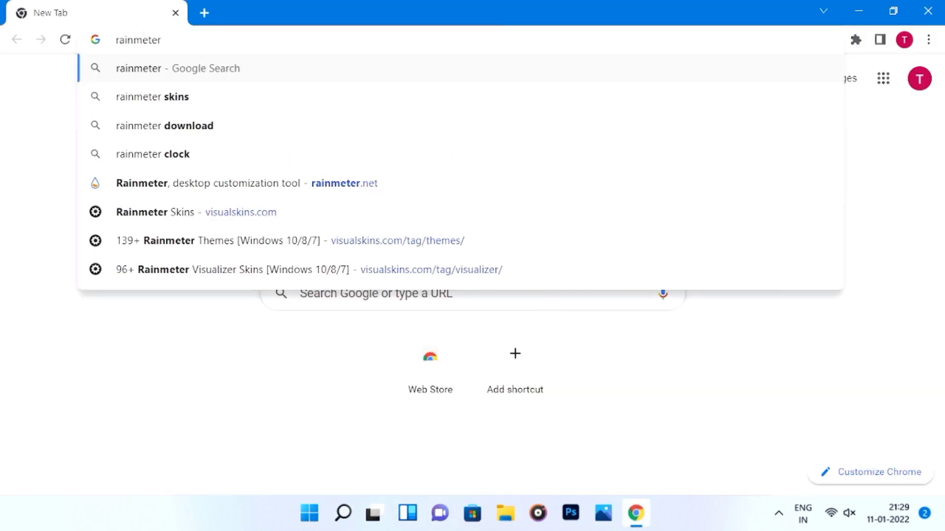
{"action": "key", "text": "Return"}
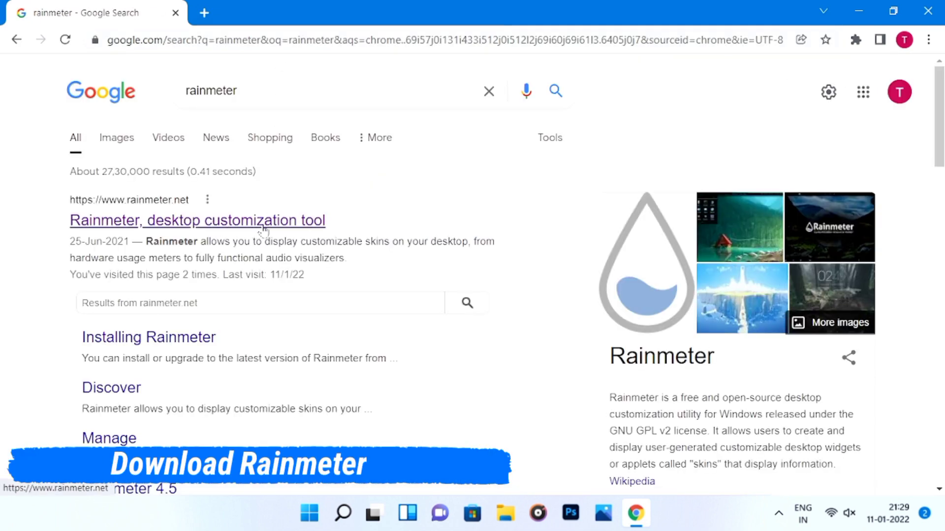
{"action": "left_click", "coordinate": [264, 221]}
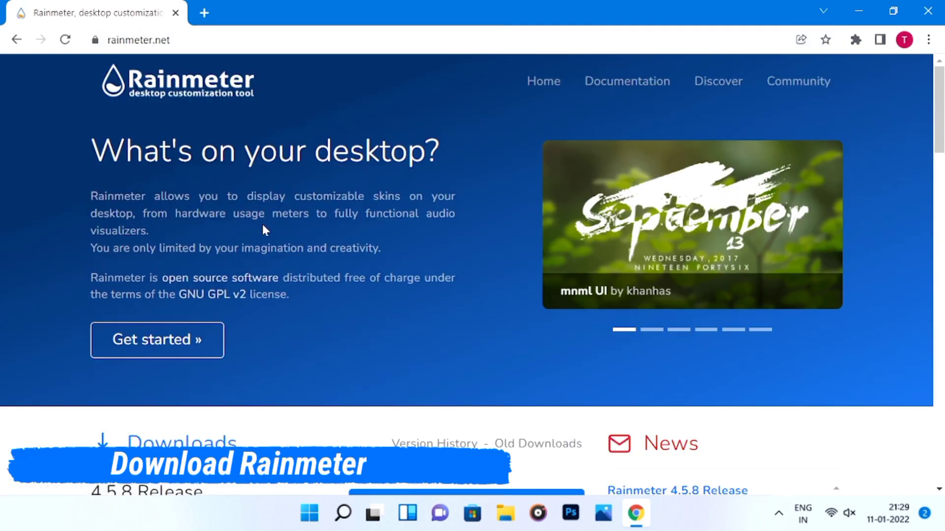
{"action": "left_click_drag", "start_coordinate": [940, 101], "coordinate": [940, 170]}
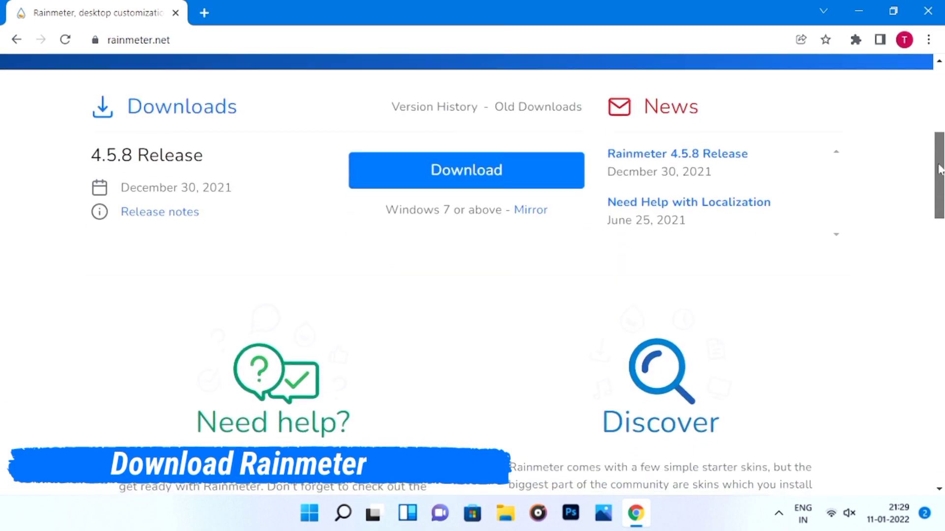
{"action": "left_click", "coordinate": [492, 183]}
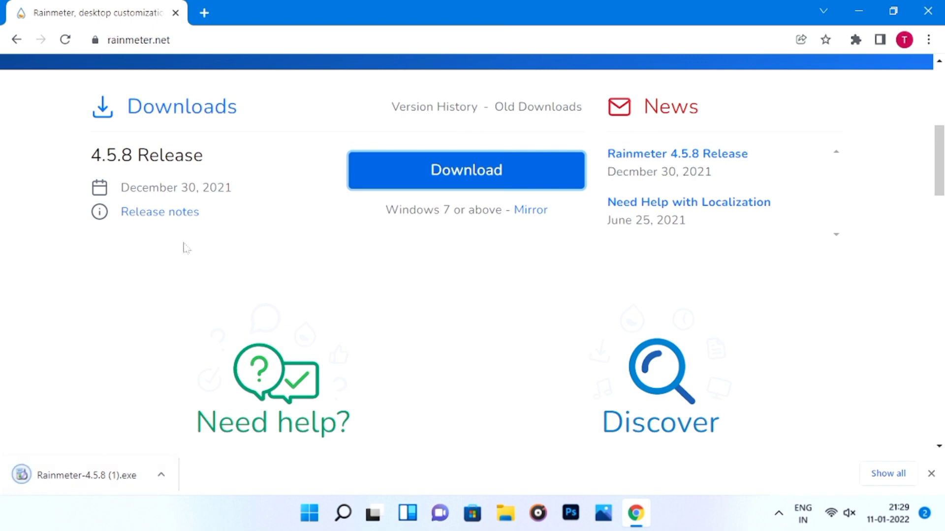
Open the copied wallpaperflare.com link in a new tab and download the 3840x2160 Firewatch wallpaper.
{"action": "left_click", "coordinate": [203, 13]}
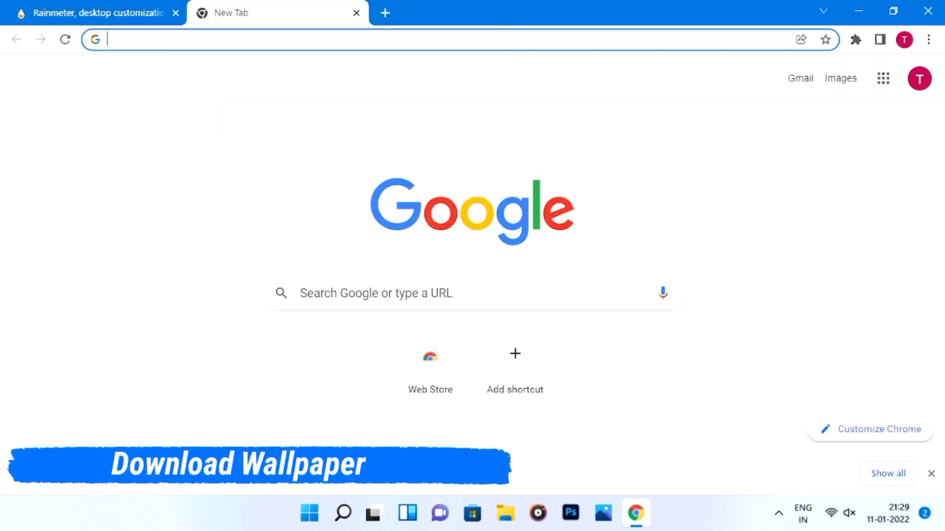
{"action": "left_click", "coordinate": [116, 40]}
{"action": "right_click", "coordinate": [207, 46]}
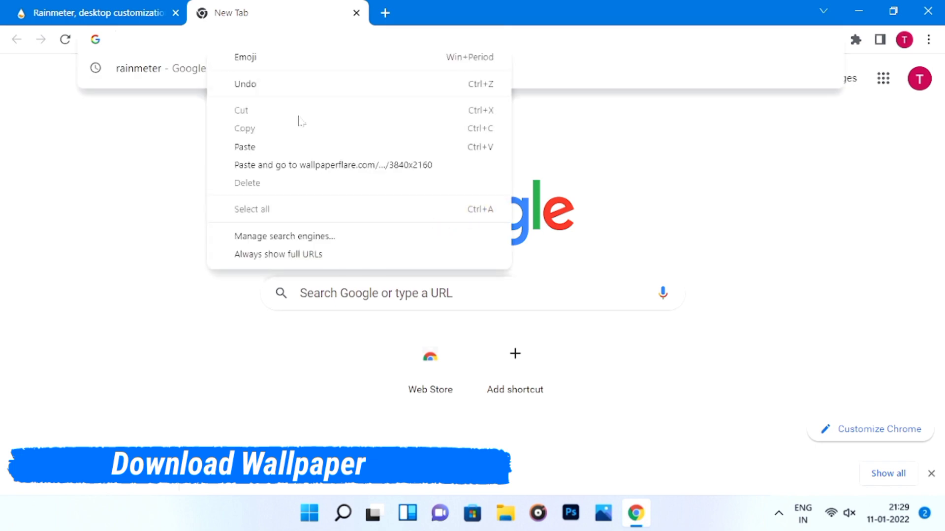
{"action": "left_click", "coordinate": [320, 165]}
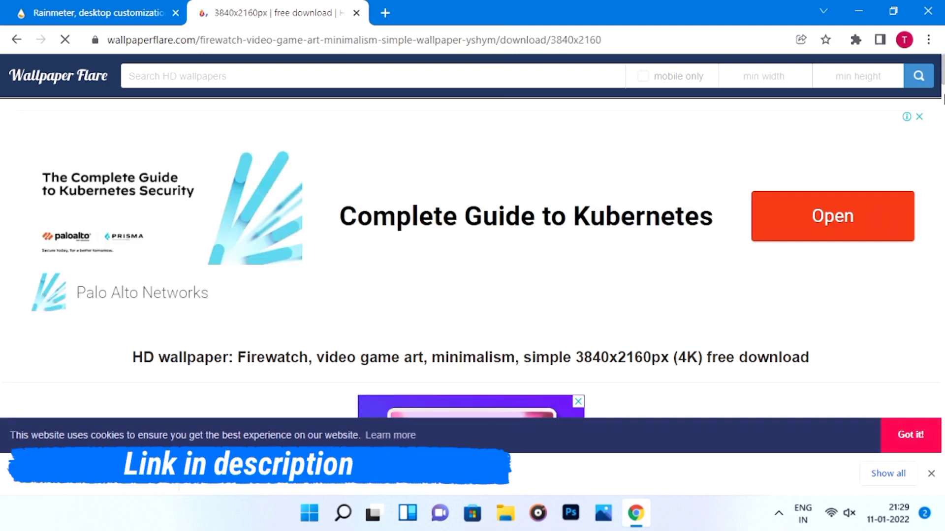
{"action": "scroll", "coordinate": [473, 256], "scroll_direction": "down", "scroll_amount": 10}
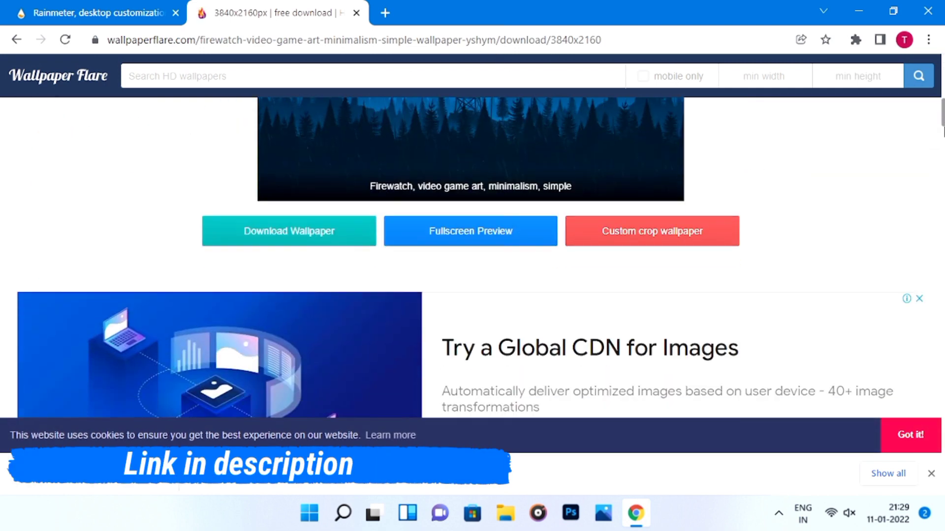
{"action": "scroll", "coordinate": [472, 255], "scroll_direction": "up", "scroll_amount": 3}
{"action": "scroll", "coordinate": [563, 270], "scroll_direction": "up", "scroll_amount": 1}
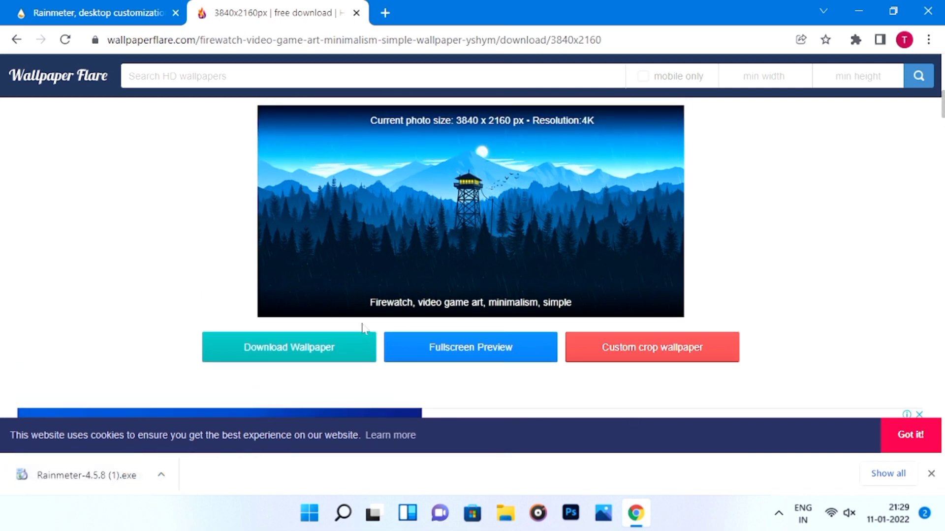
{"action": "left_click", "coordinate": [308, 352]}
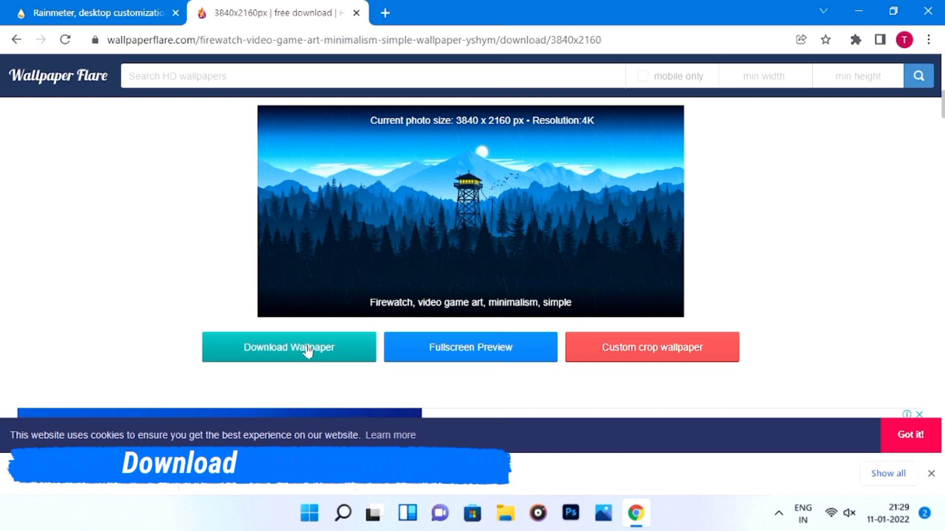
Search for "rainmeter skins" in a new tab and open the Mond theme page on visualskins.com.
{"action": "left_click", "coordinate": [385, 13]}
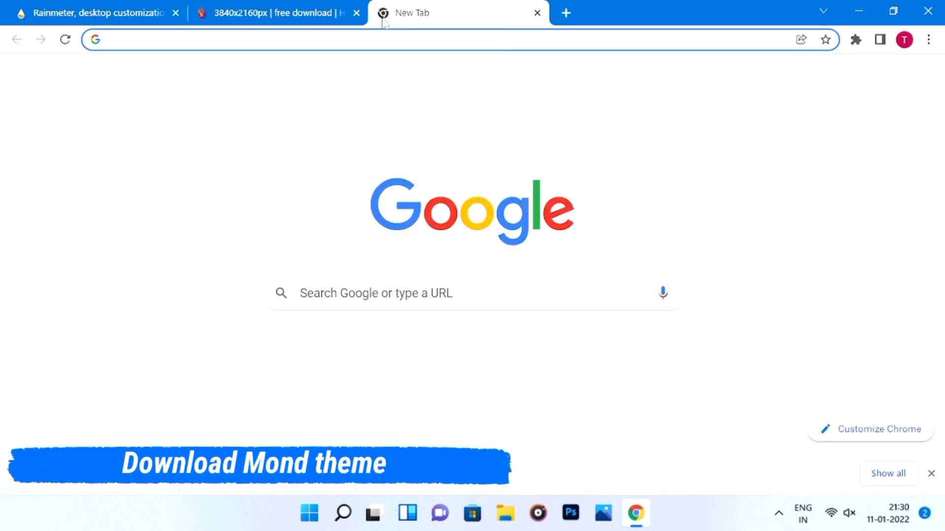
{"action": "type", "text": "rainmeter"}
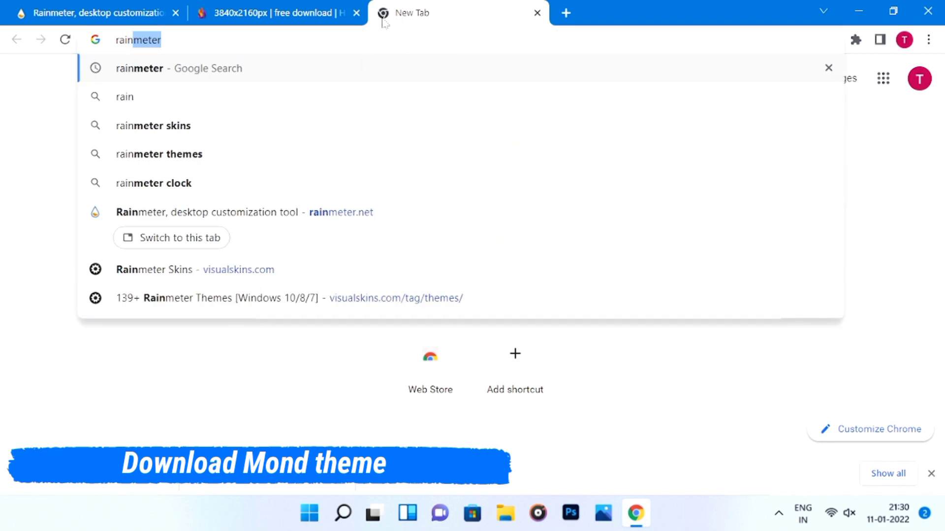
{"action": "type", "text": " skin"}
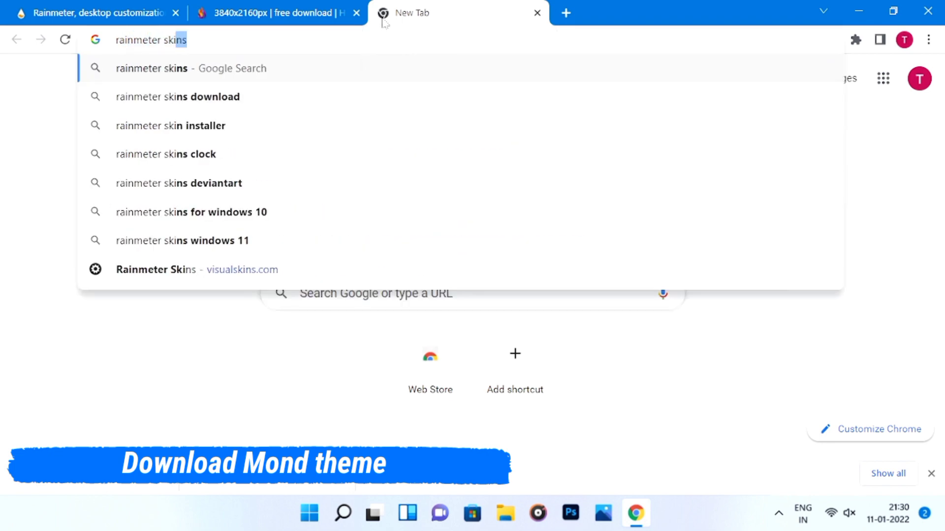
{"action": "type", "text": "s"}
{"action": "key", "text": "Return"}
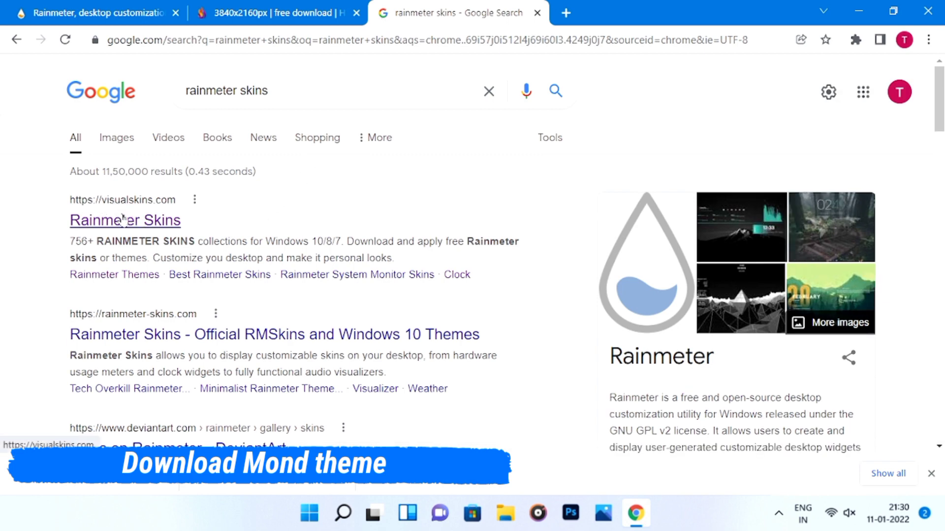
{"action": "left_click", "coordinate": [123, 220]}
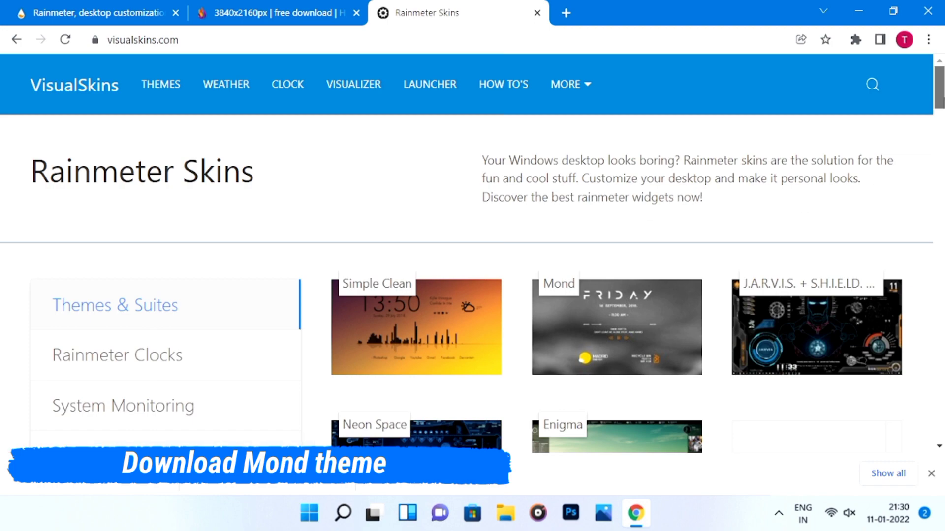
{"action": "mouse_move", "coordinate": [941, 109]}
{"action": "left_mouse_down"}
{"action": "mouse_move", "coordinate": [940, 163]}
{"action": "mouse_move", "coordinate": [940, 110]}
{"action": "left_mouse_up"}
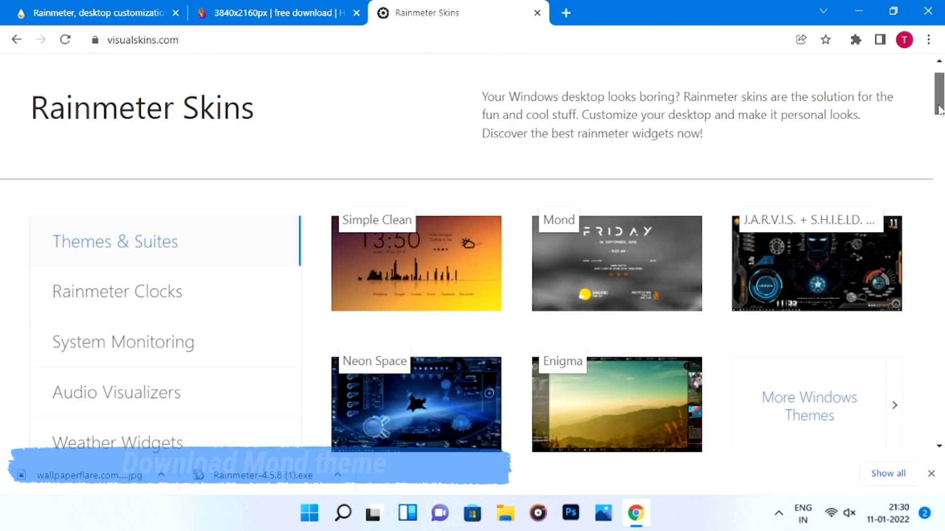
{"action": "left_click", "coordinate": [630, 256]}
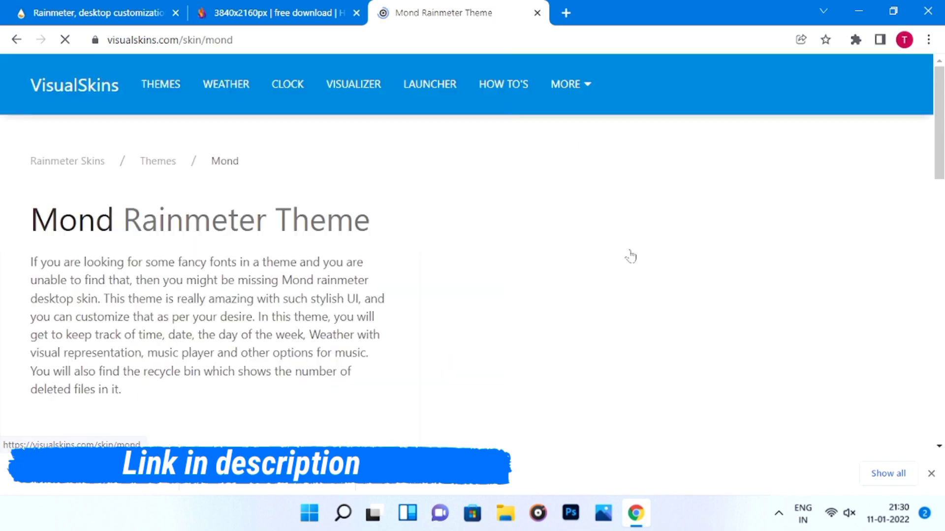
Download the mond.rmskin file from the Mond Rainmeter Theme page.
{"action": "key", "text": "ctrl+l"}
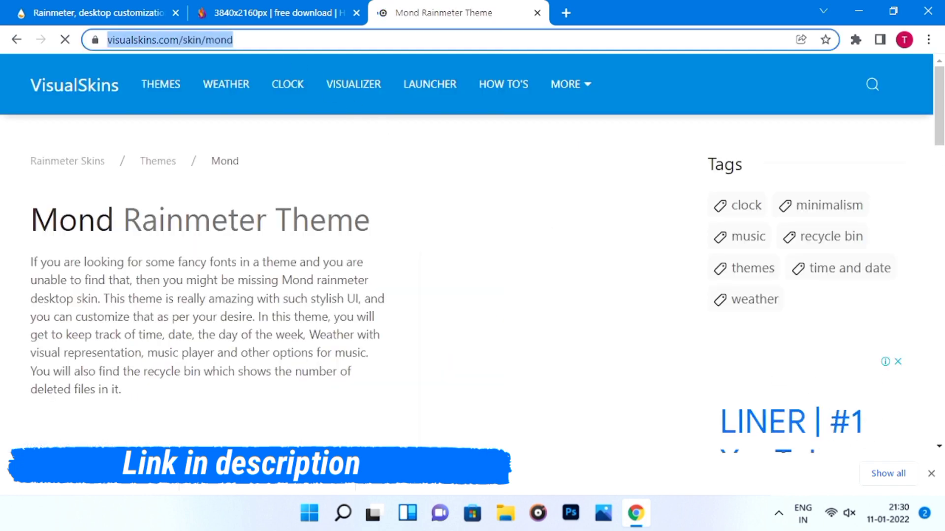
{"action": "key", "text": "End"}
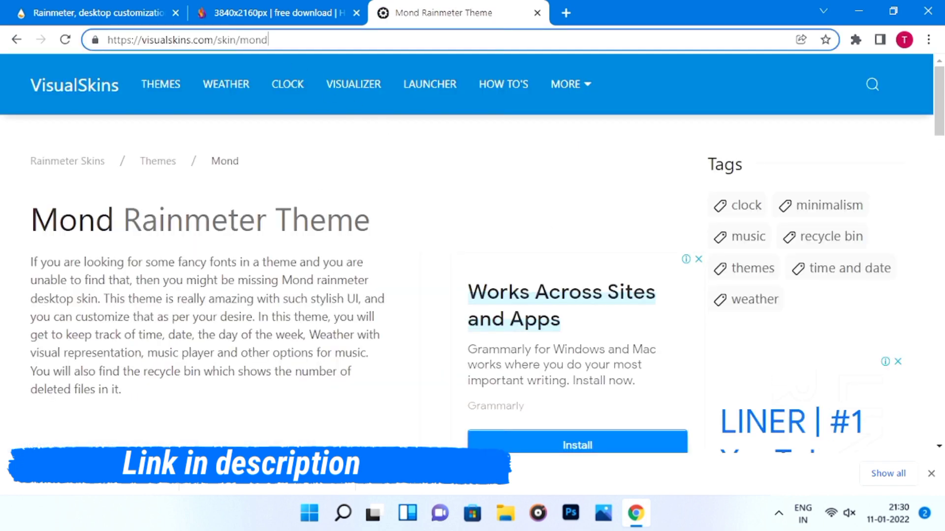
{"action": "scroll", "coordinate": [831, 197], "scroll_direction": "down", "scroll_amount": 10}
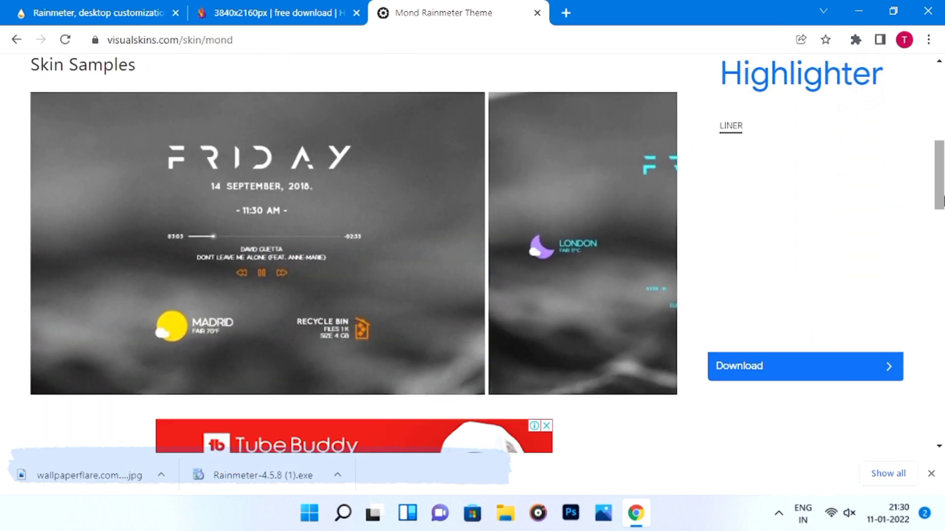
{"action": "scroll", "coordinate": [429, 370], "scroll_direction": "down", "scroll_amount": 5}
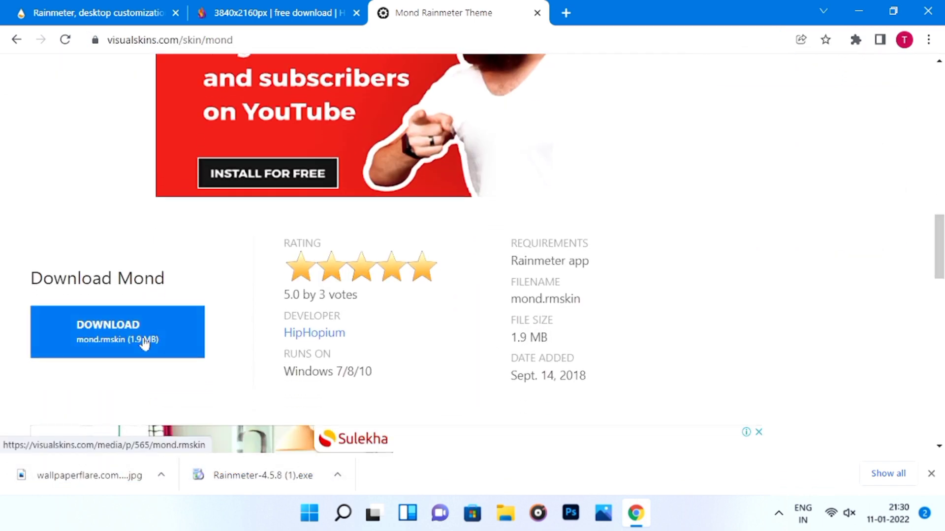
{"action": "left_click", "coordinate": [144, 343]}
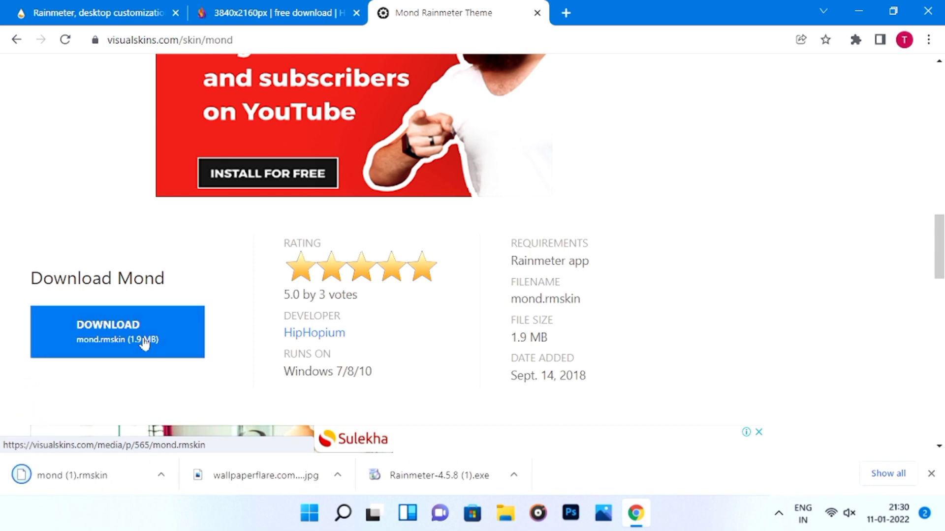
Run the downloaded Rainmeter 4.5.8 installer as a standard installation in C:\Program Files\Rainmeter, with launch on startup, and start Rainmeter.
{"action": "left_click", "coordinate": [445, 477]}
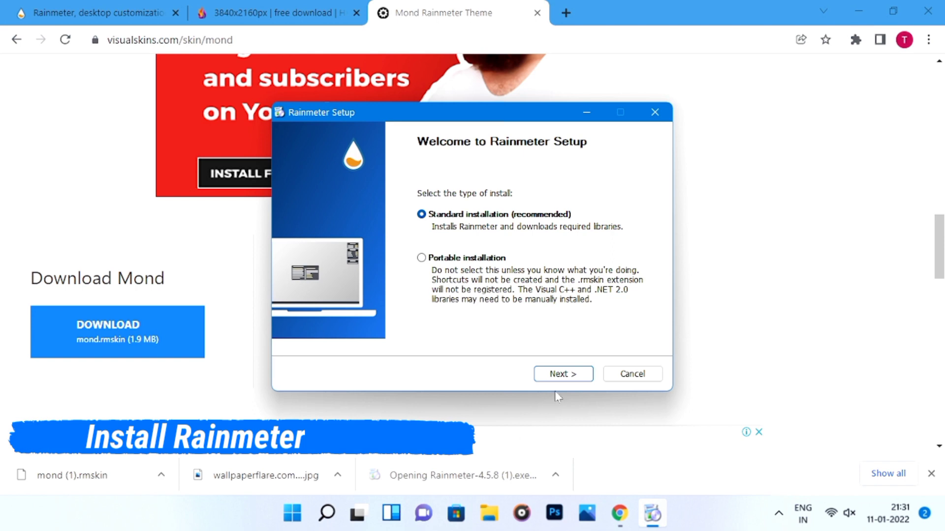
{"action": "left_click", "coordinate": [585, 375]}
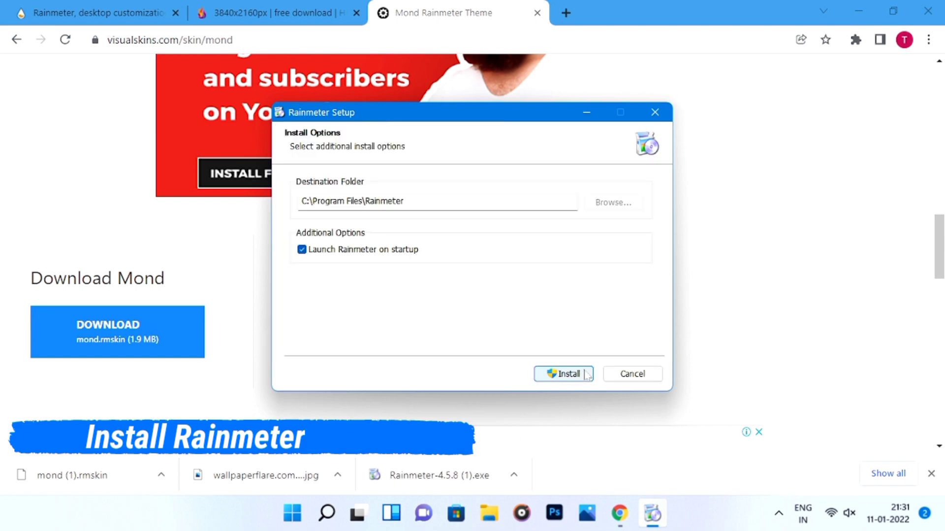
{"action": "left_click", "coordinate": [586, 375]}
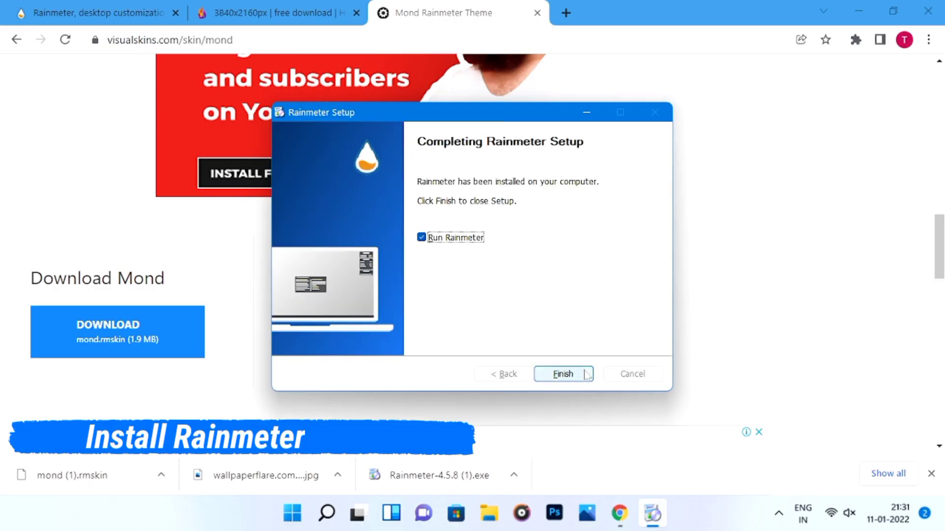
{"action": "left_click", "coordinate": [586, 375]}
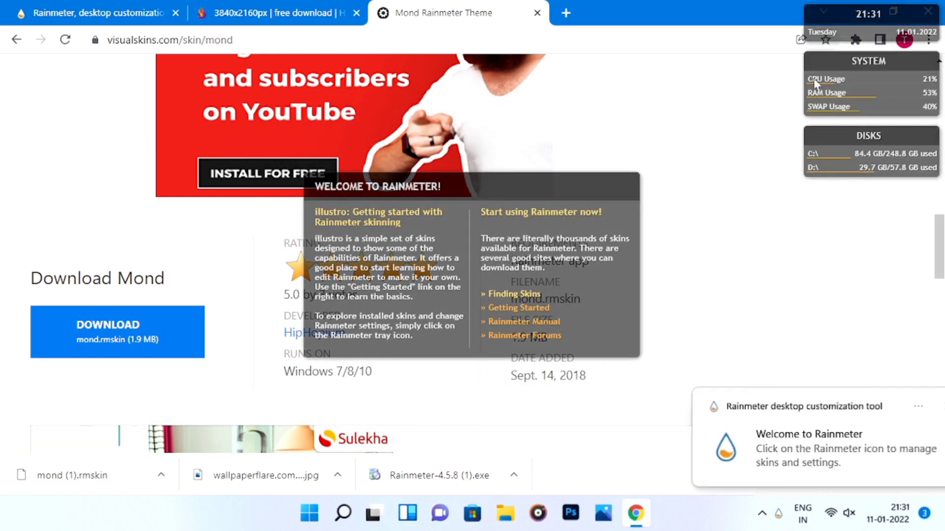
Minimize the browser and unload the default illustro Welcome, Disk, System and Clock skins from the desktop.
{"action": "double_click", "coordinate": [732, 6]}
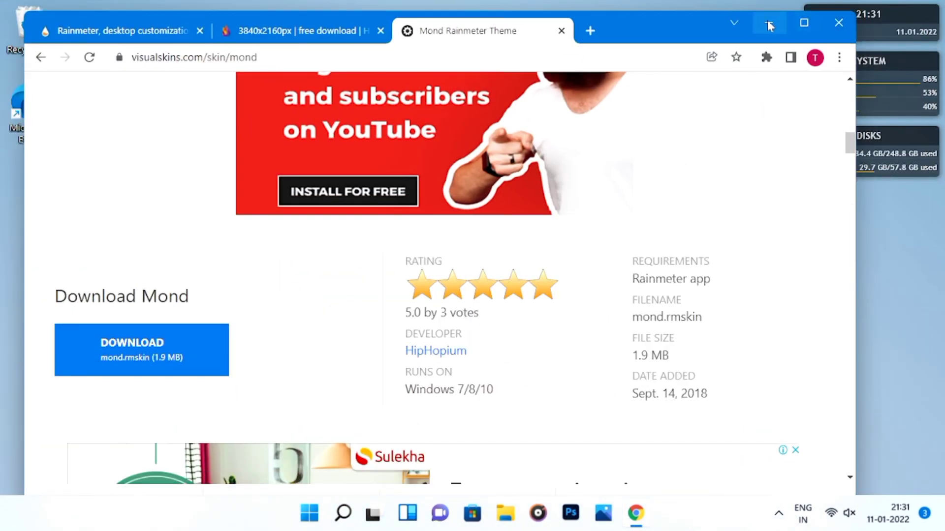
{"action": "left_click", "coordinate": [769, 25]}
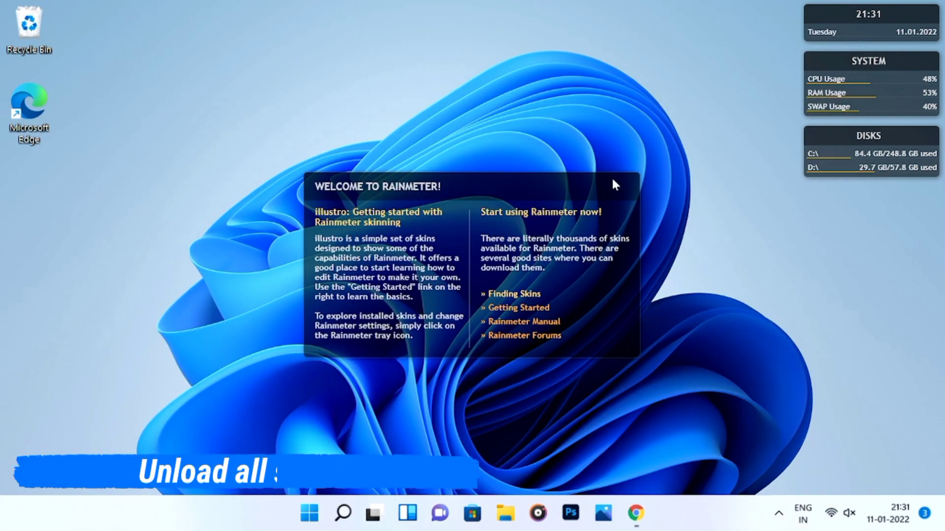
{"action": "right_click", "coordinate": [584, 195]}
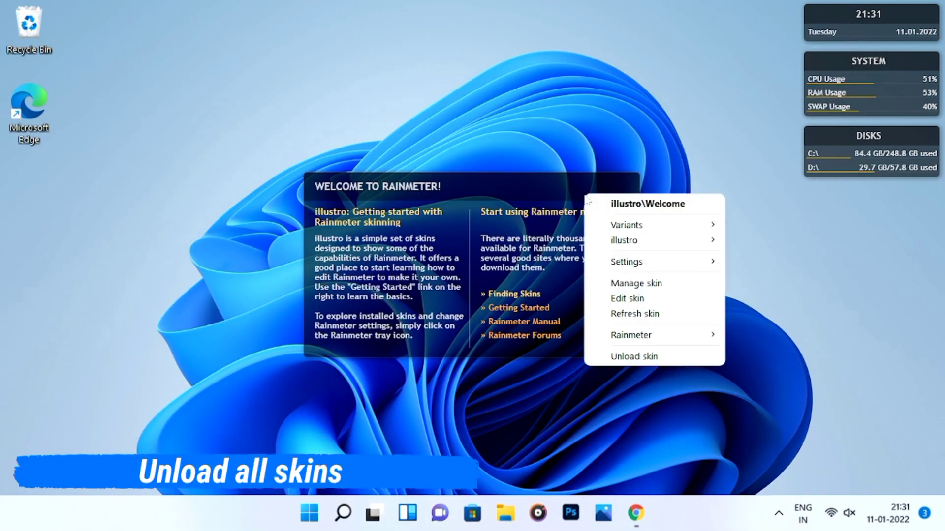
{"action": "left_click", "coordinate": [631, 357]}
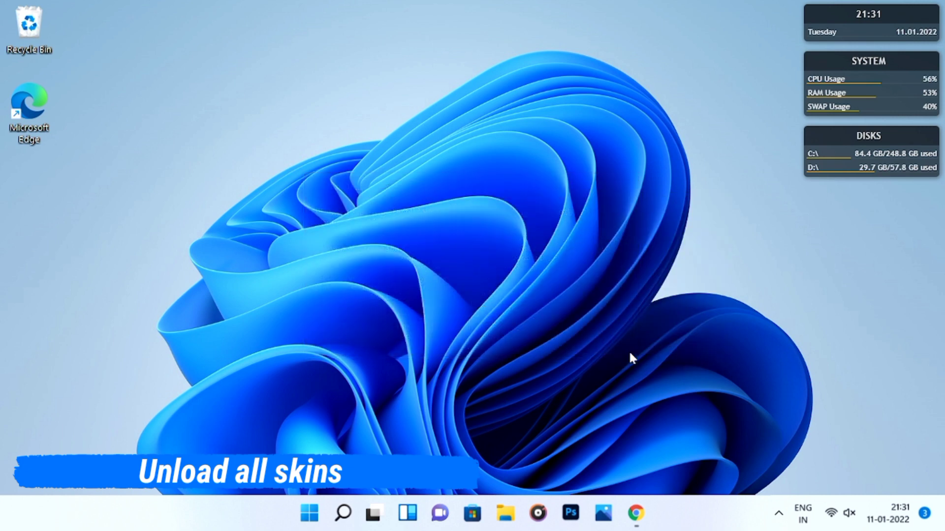
{"action": "right_click", "coordinate": [832, 139]}
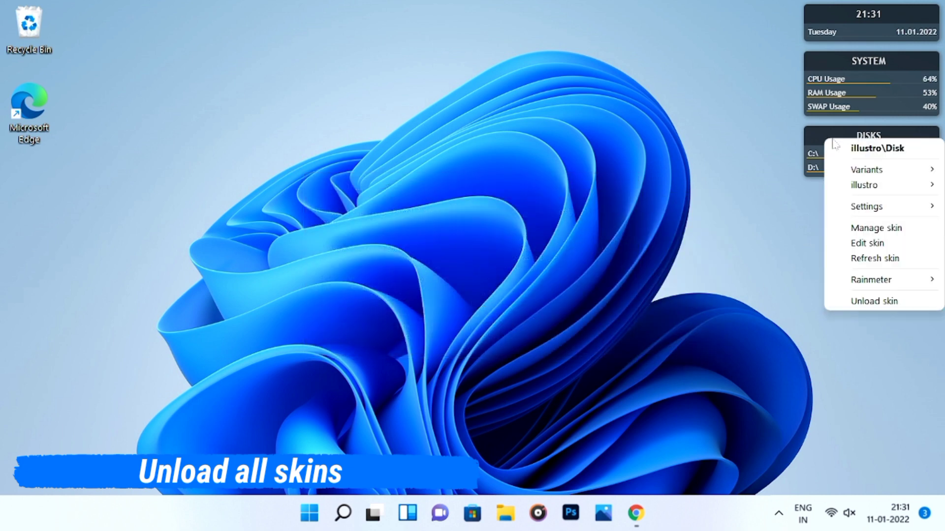
{"action": "left_click", "coordinate": [859, 301]}
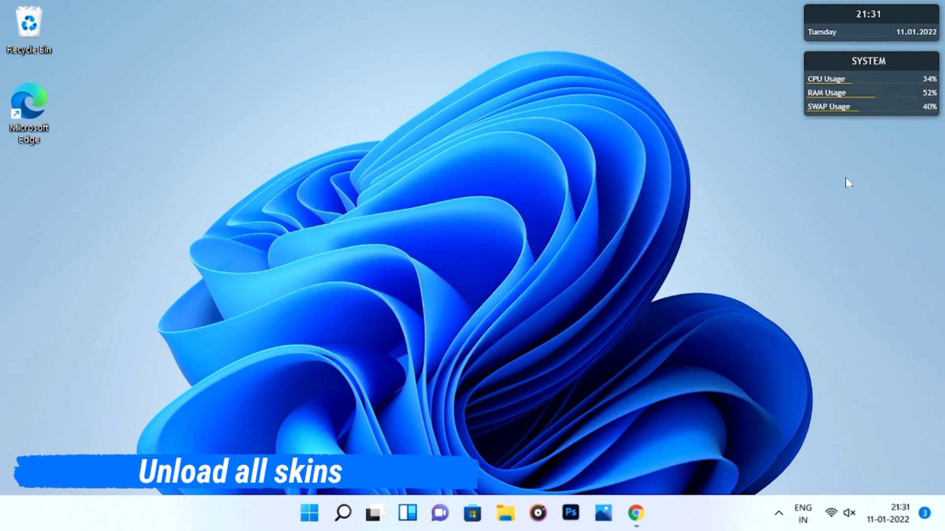
{"action": "right_click", "coordinate": [841, 67]}
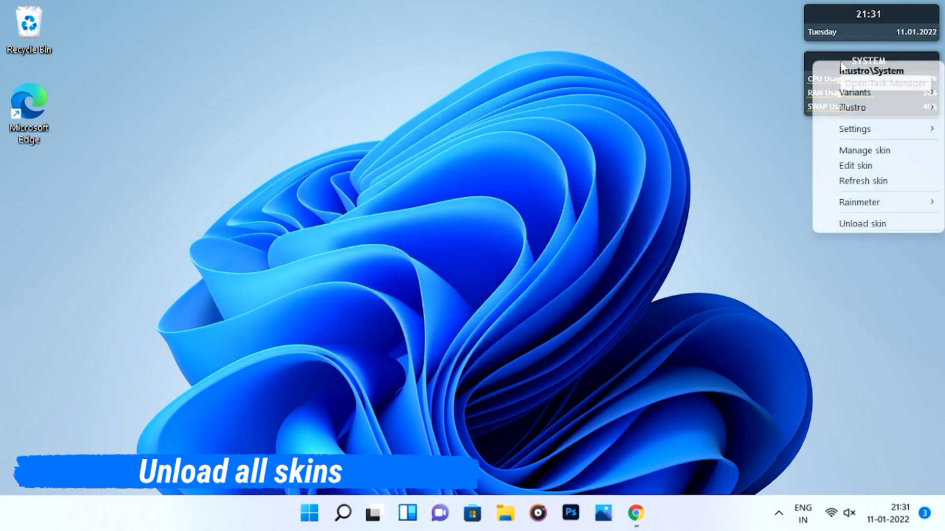
{"action": "left_click", "coordinate": [863, 224]}
{"action": "right_click", "coordinate": [843, 17]}
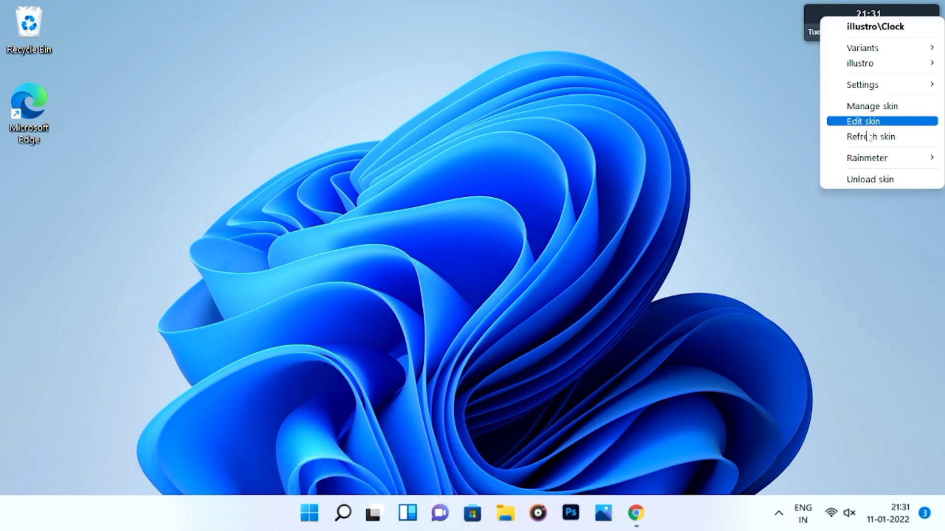
{"action": "left_click", "coordinate": [869, 179]}
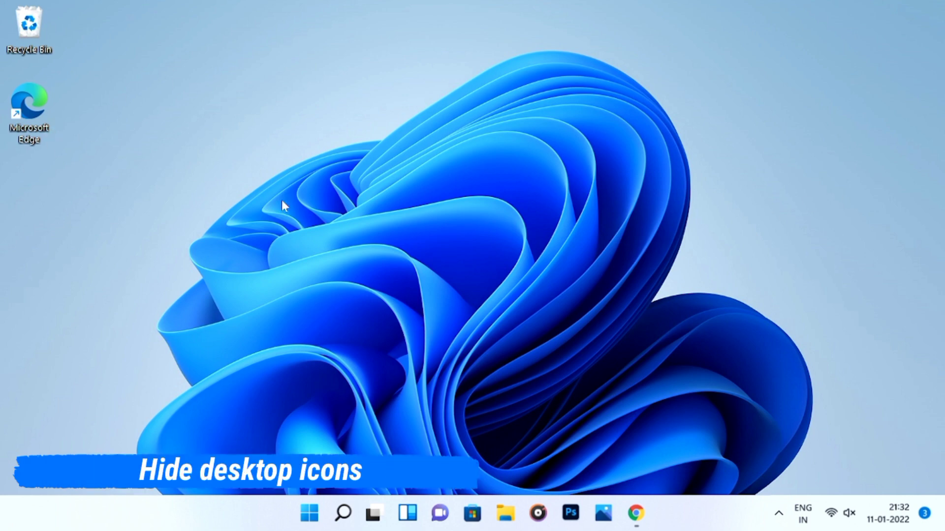
Hide all desktop icons.
{"action": "right_click", "coordinate": [510, 237]}
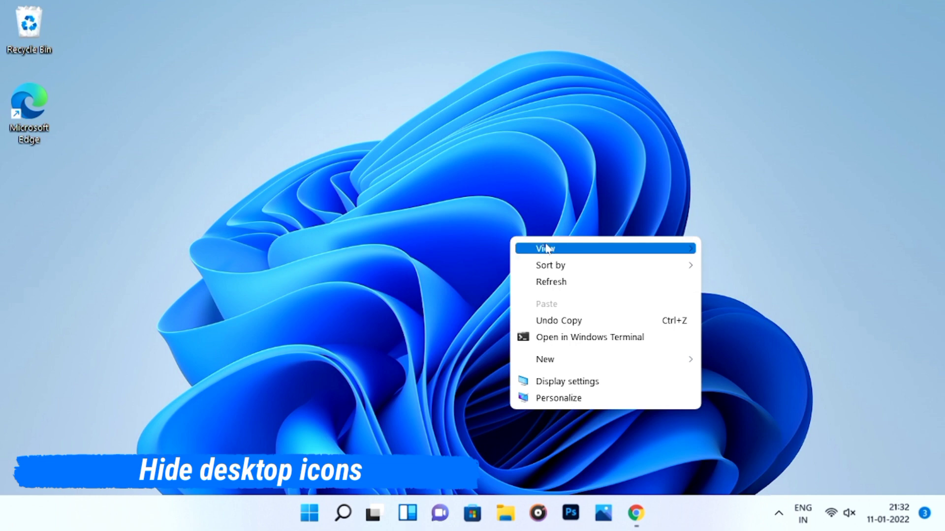
{"action": "mouse_move", "coordinate": [546, 246]}
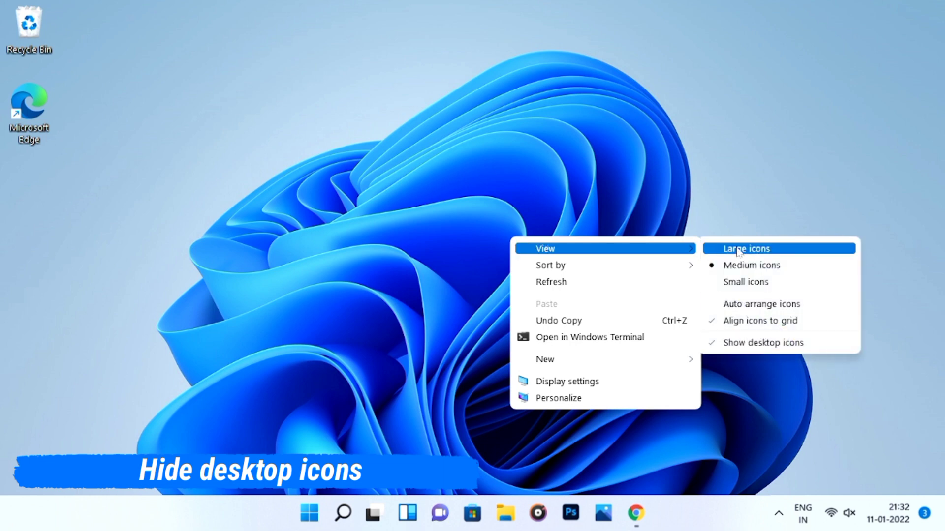
{"action": "left_click", "coordinate": [738, 343]}
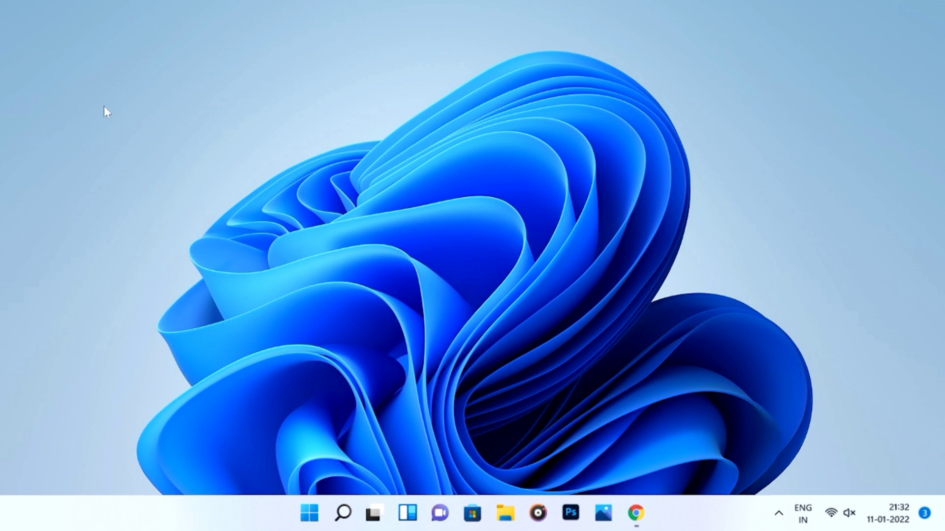
Turn off the Search, Task view, Widgets and Chat items in the Windows taskbar settings.
{"action": "right_click", "coordinate": [261, 519]}
{"action": "left_click", "coordinate": [279, 485]}
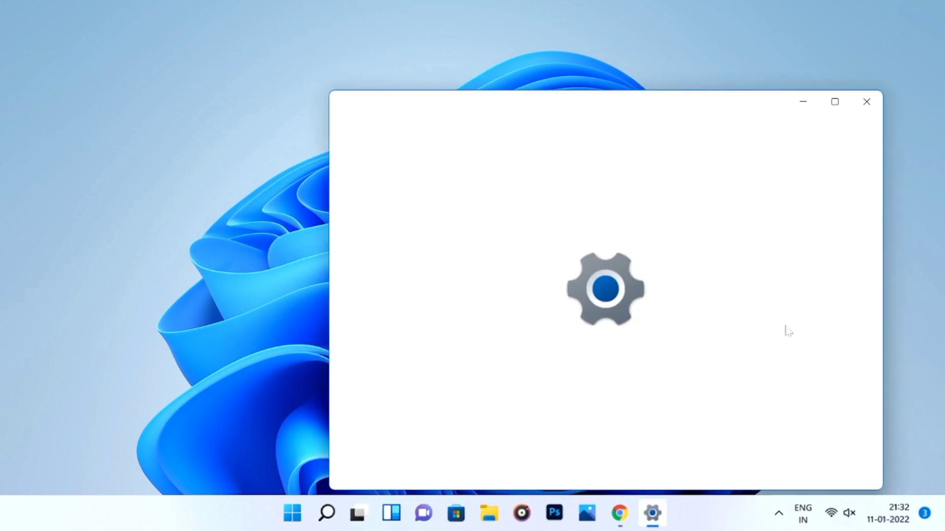
{"action": "left_click", "coordinate": [835, 102]}
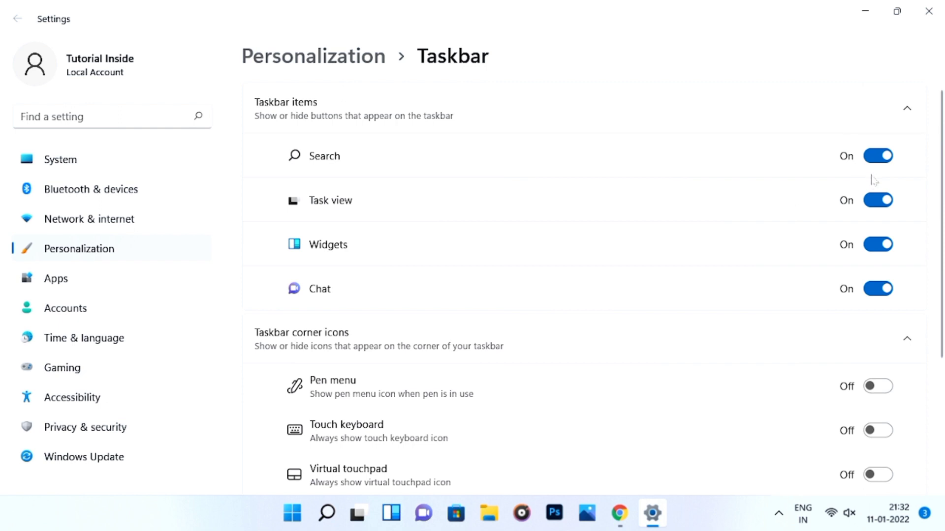
{"action": "left_click", "coordinate": [877, 156]}
{"action": "left_click", "coordinate": [876, 200]}
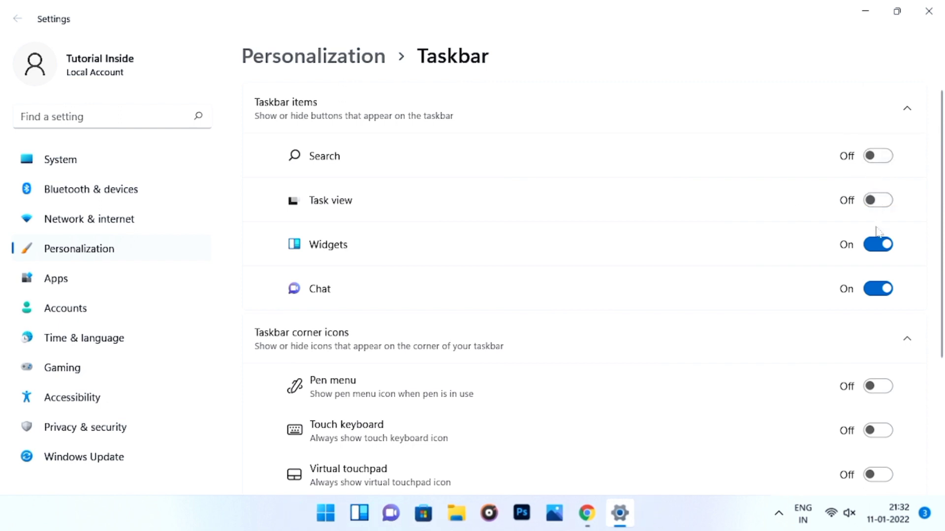
{"action": "left_click", "coordinate": [877, 245]}
{"action": "left_click", "coordinate": [873, 289]}
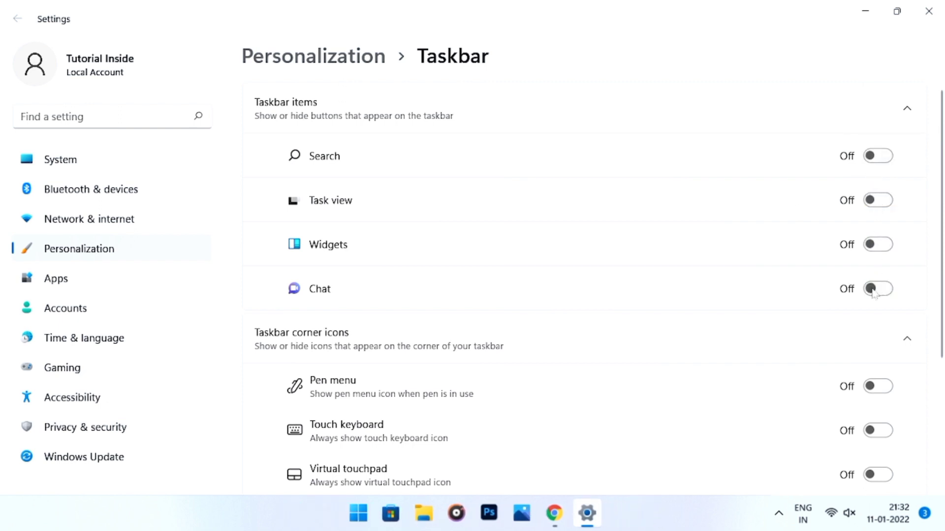
Set the Windows color mode to Dark in the Personalization settings and close Settings.
{"action": "left_click", "coordinate": [174, 251]}
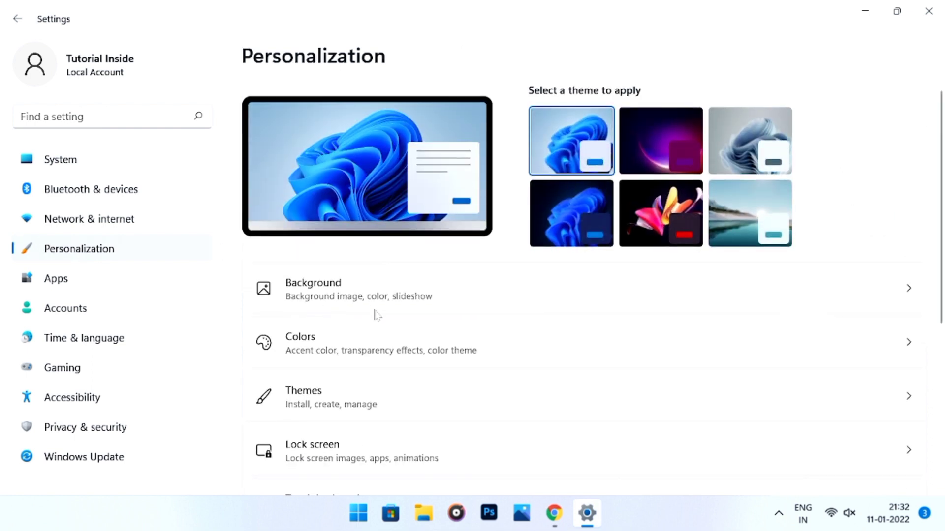
{"action": "left_click", "coordinate": [403, 349]}
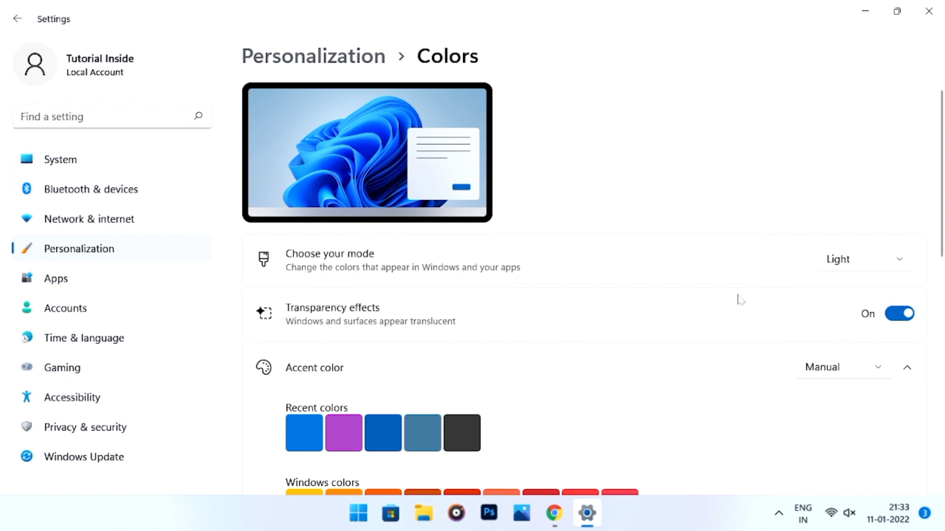
{"action": "left_click", "coordinate": [858, 265]}
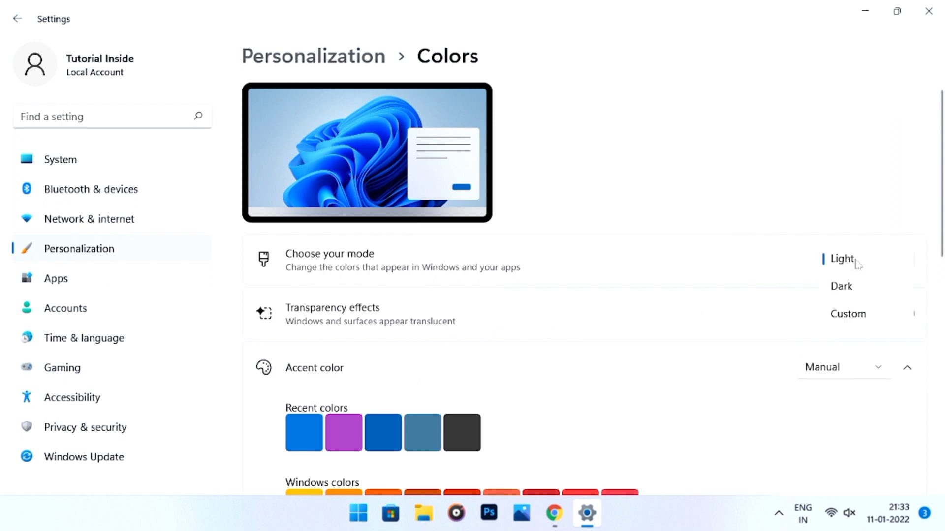
{"action": "left_click", "coordinate": [842, 286]}
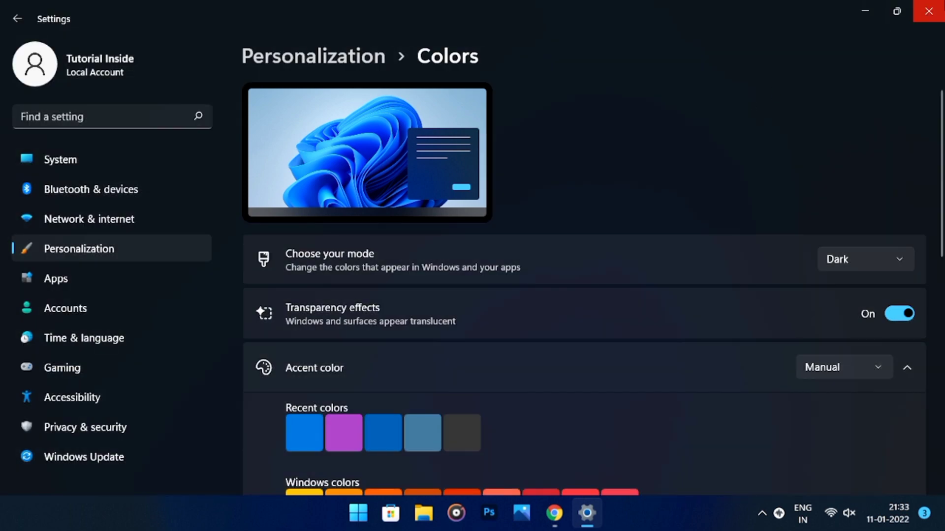
{"action": "left_click", "coordinate": [930, 9]}
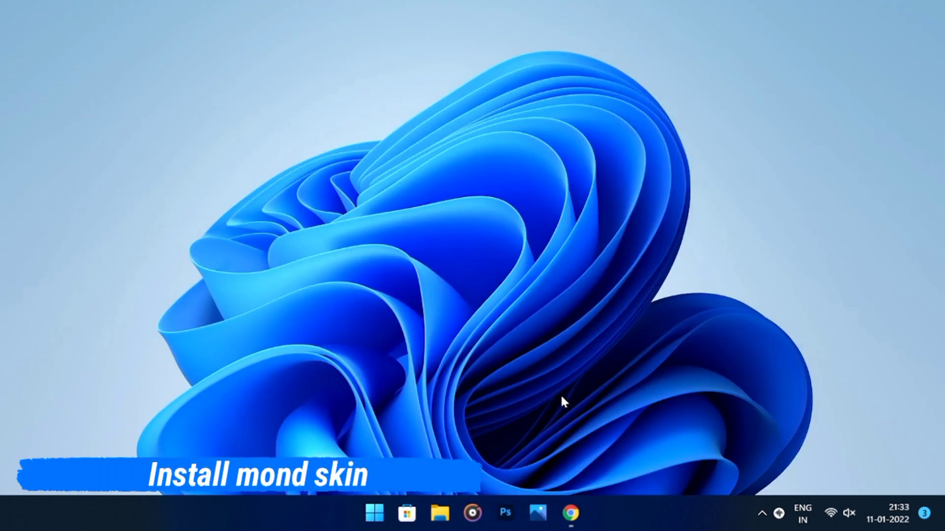
Return to Chrome, open the downloaded mond (1).rmskin file and install the Mond skin with its included layout applied.
{"action": "left_click", "coordinate": [571, 513]}
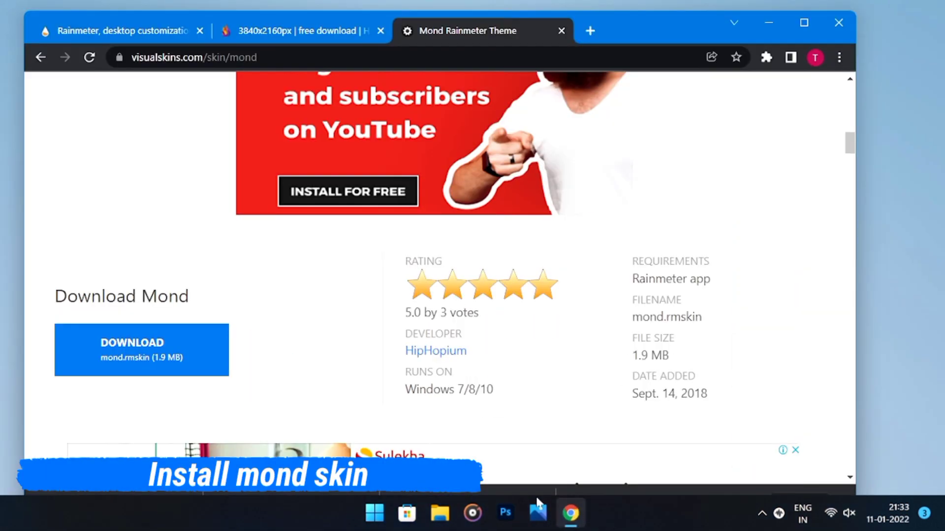
{"action": "left_click", "coordinate": [803, 24]}
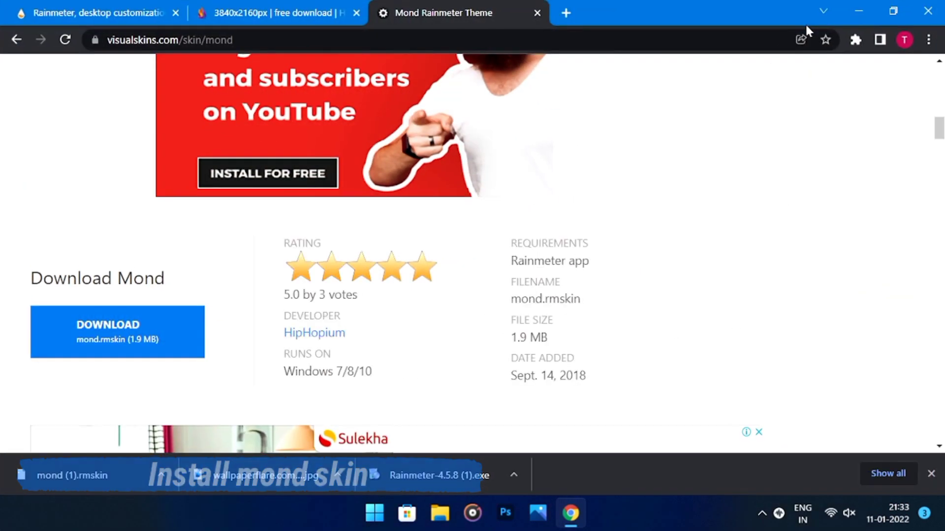
{"action": "left_click", "coordinate": [76, 488]}
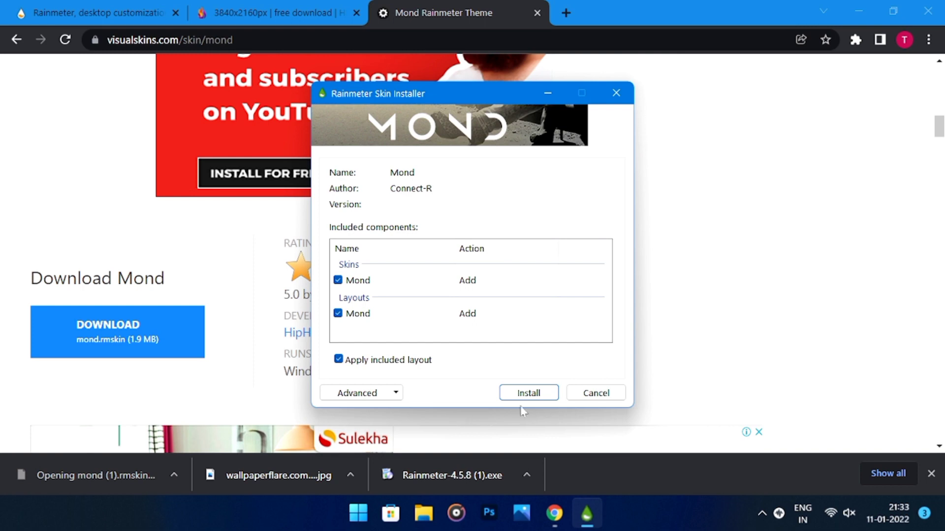
{"action": "left_click", "coordinate": [528, 393]}
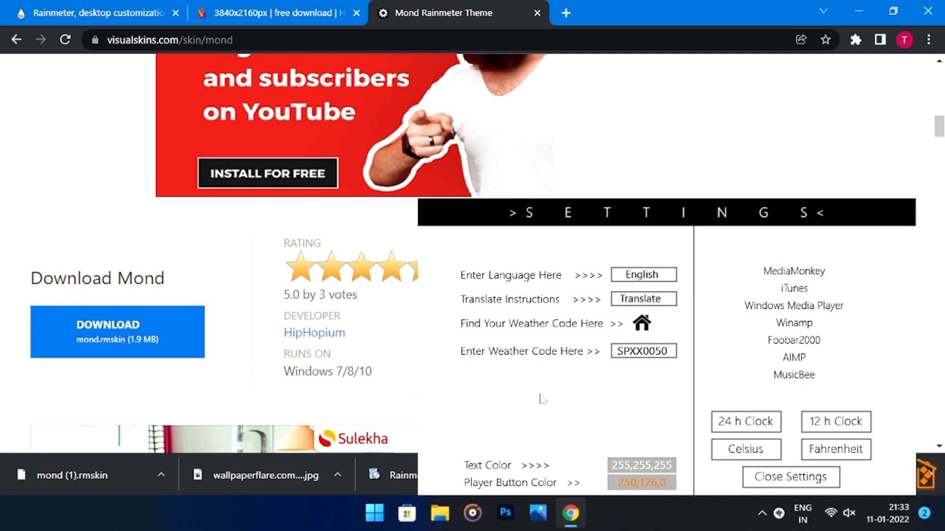
Minimize the browser, move the Mond settings panel fully into view on the desktop and close it.
{"action": "left_click", "coordinate": [860, 10]}
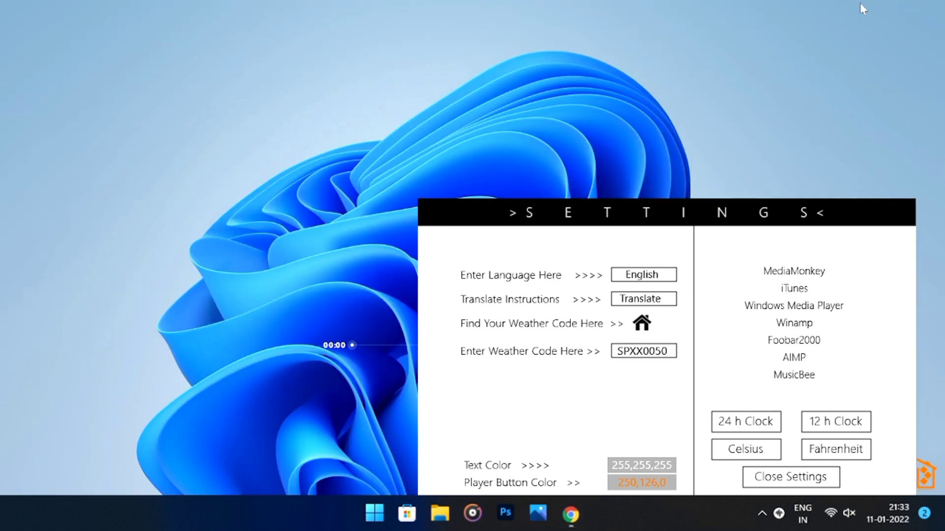
{"action": "left_click_drag", "start_coordinate": [775, 203], "coordinate": [646, 74]}
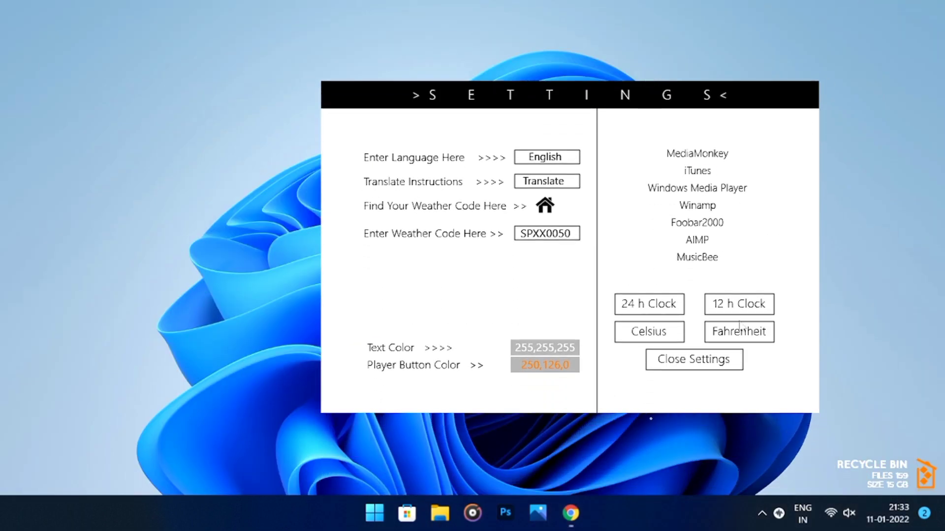
{"action": "left_click", "coordinate": [702, 364]}
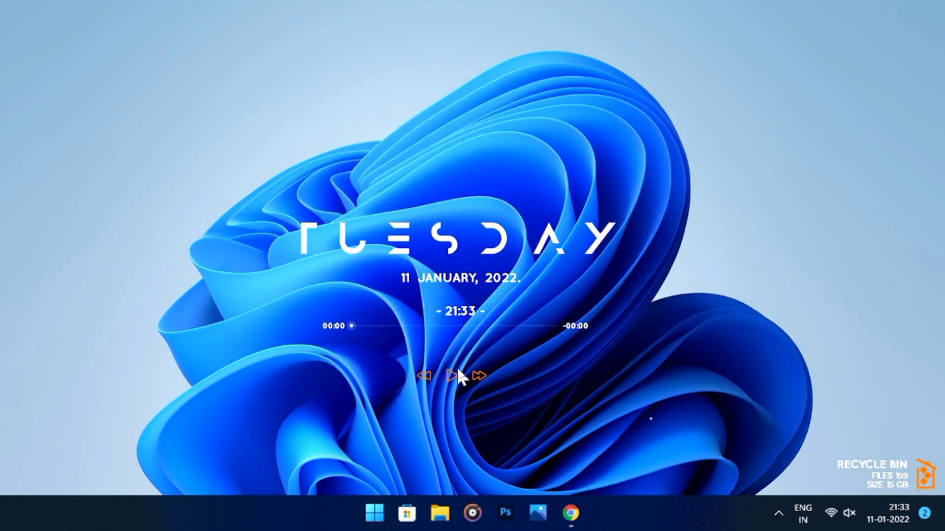
Move the Mond day, date and clock skin down to just above the taskbar and shift the player skin slightly to line up with it.
{"action": "left_click_drag", "start_coordinate": [429, 291], "coordinate": [449, 482]}
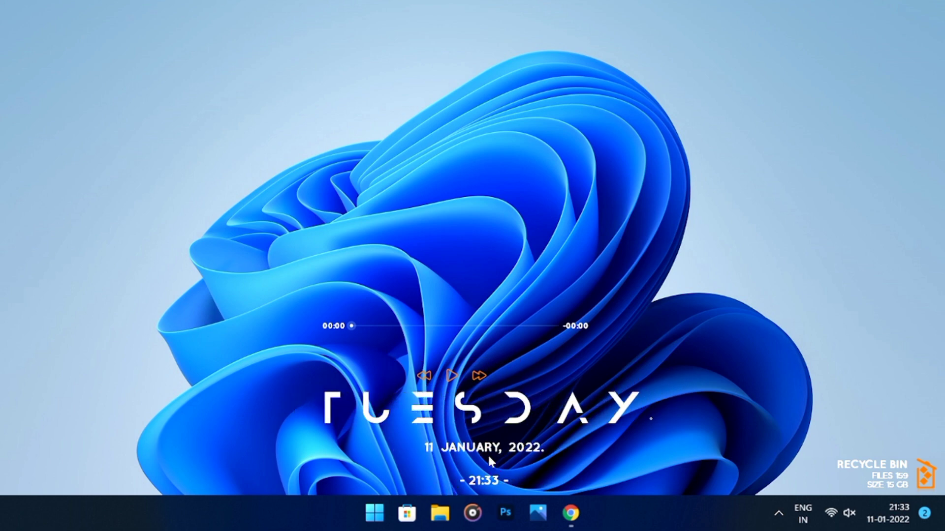
{"action": "left_click_drag", "start_coordinate": [488, 457], "coordinate": [484, 462]}
{"action": "left_click_drag", "start_coordinate": [458, 363], "coordinate": [479, 361]}
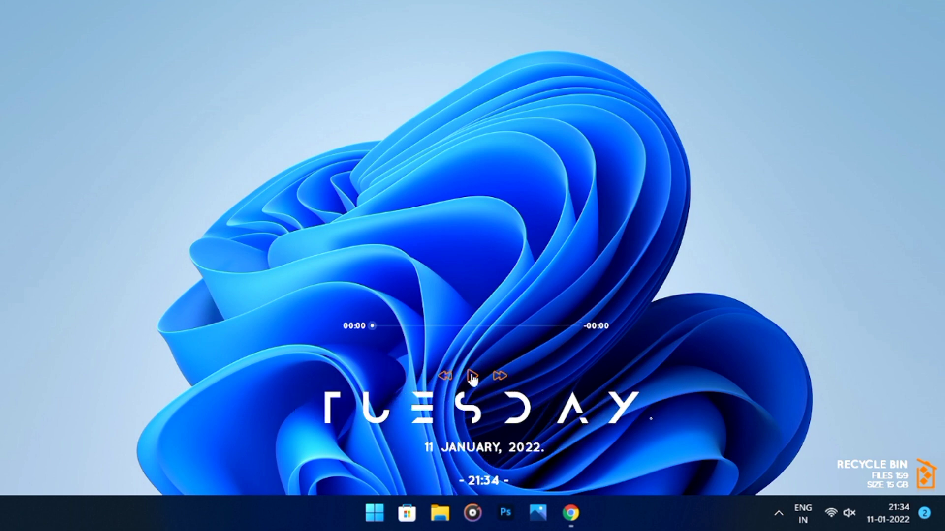
Unload the Mond Player and Recycle Bin skins from the desktop.
{"action": "right_click", "coordinate": [480, 341]}
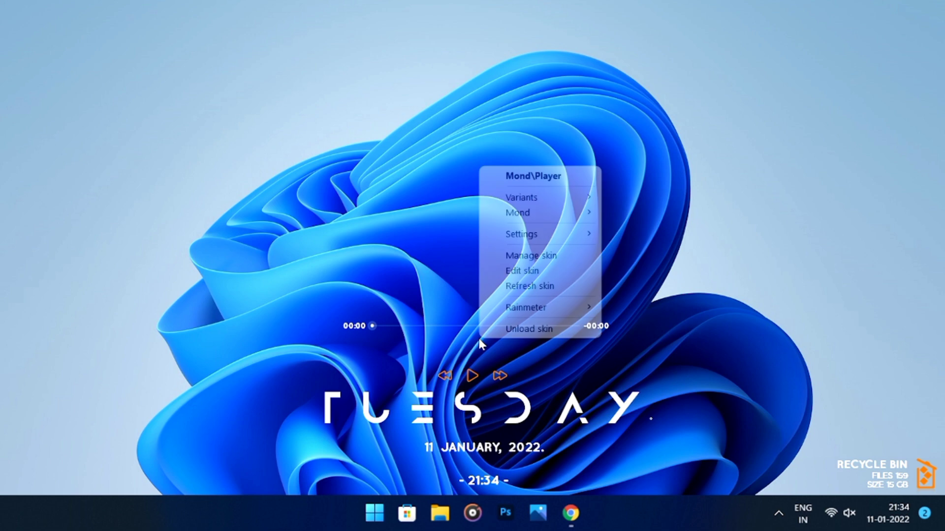
{"action": "left_click", "coordinate": [515, 332]}
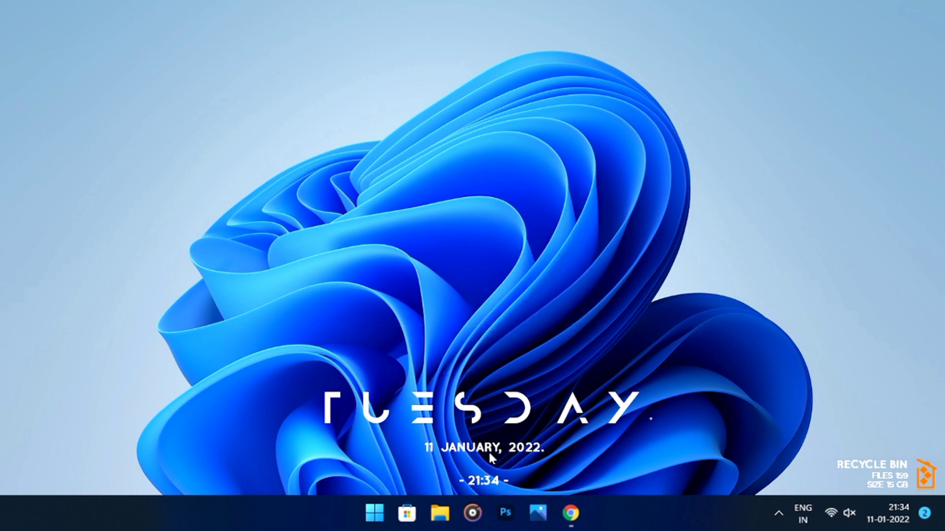
{"action": "right_click", "coordinate": [862, 480]}
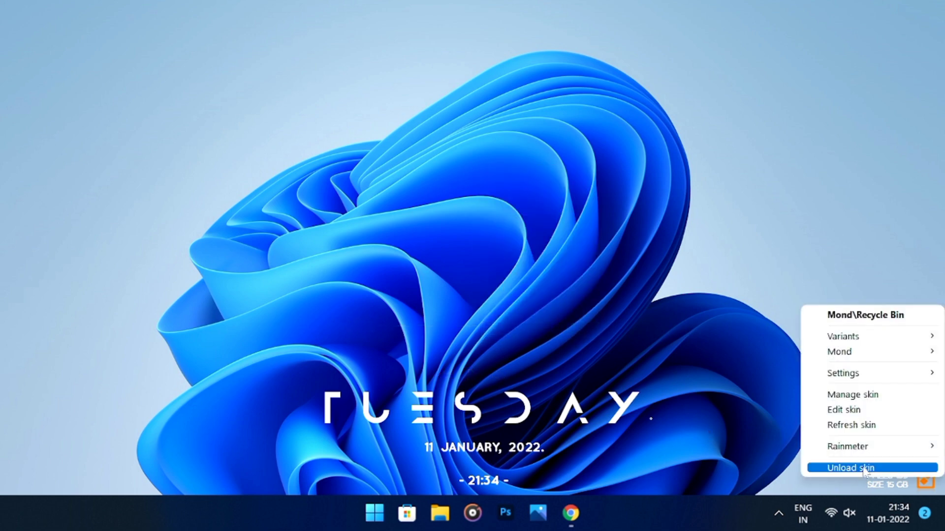
{"action": "left_click", "coordinate": [863, 468]}
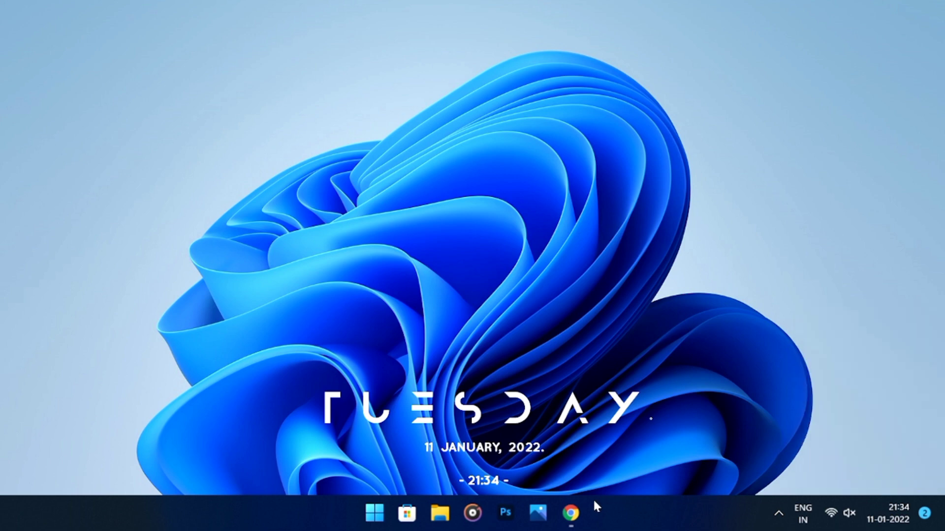
Switch to Chrome, open the downloaded wallpaperflare.com_wallpaper (4).jpg in Photos, set it as the desktop background, and close Photos and Chrome.
{"action": "left_click", "coordinate": [579, 502]}
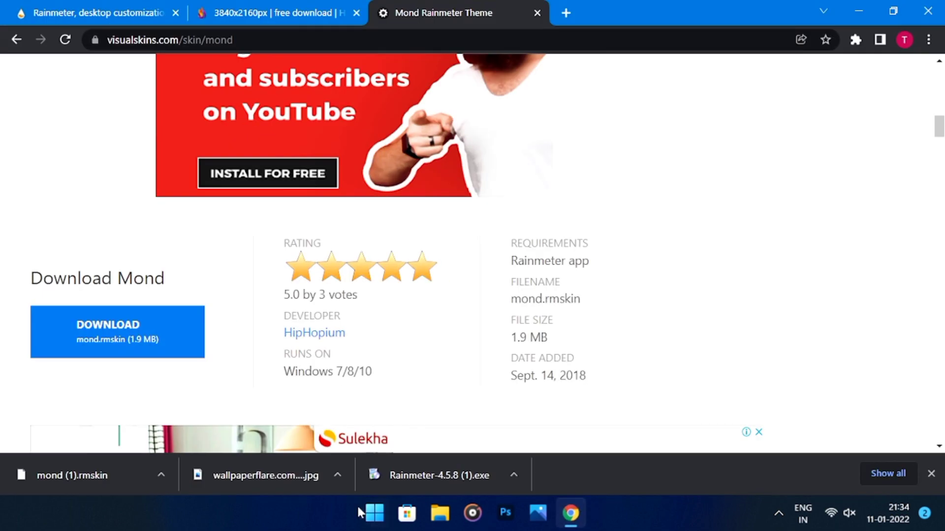
{"action": "left_click", "coordinate": [292, 475]}
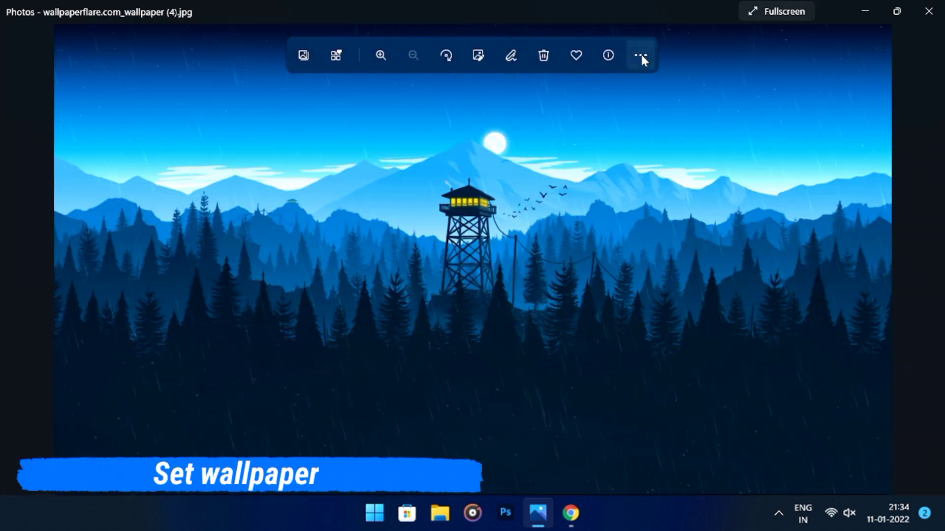
{"action": "left_click", "coordinate": [641, 56]}
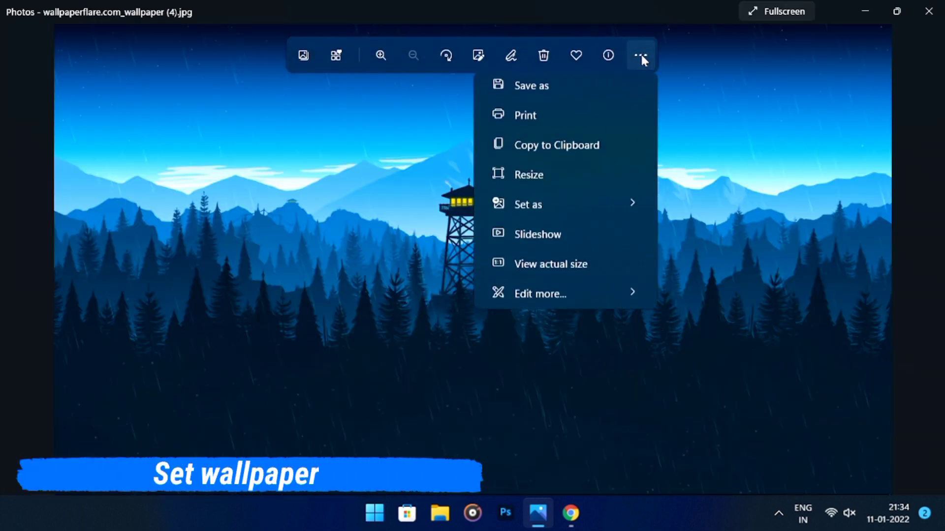
{"action": "mouse_move", "coordinate": [610, 215]}
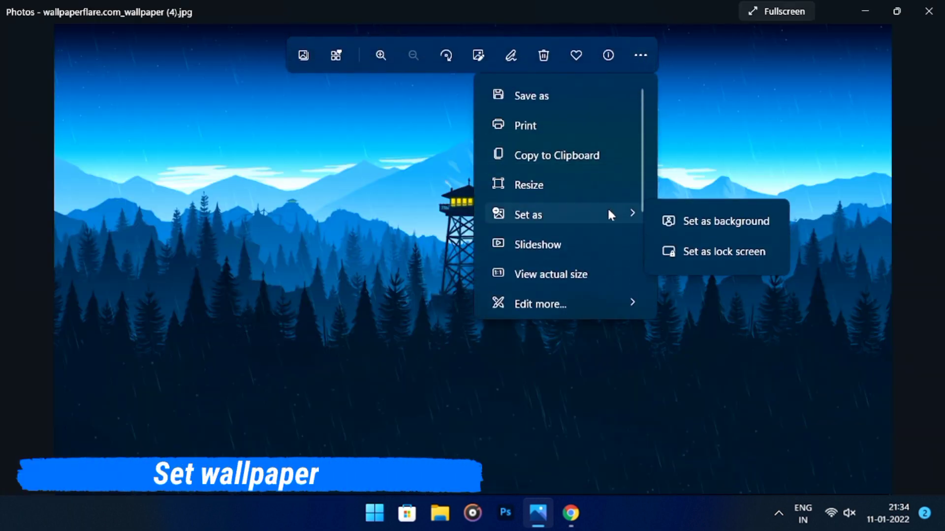
{"action": "left_click", "coordinate": [711, 222]}
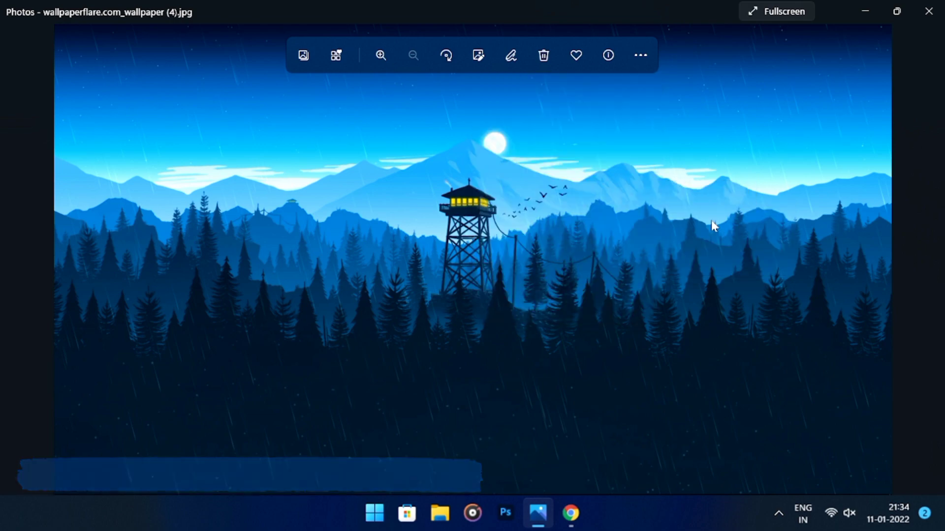
{"action": "left_click", "coordinate": [928, 11]}
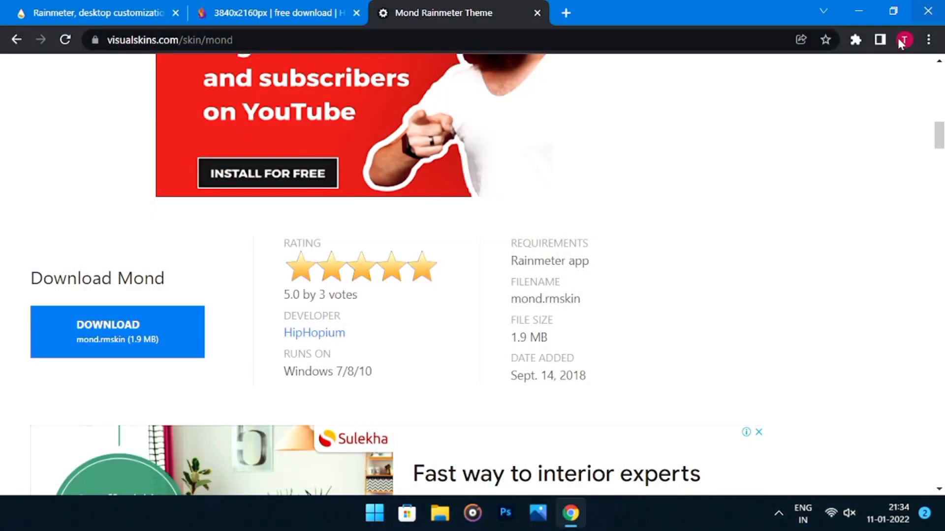
{"action": "left_click", "coordinate": [932, 7]}
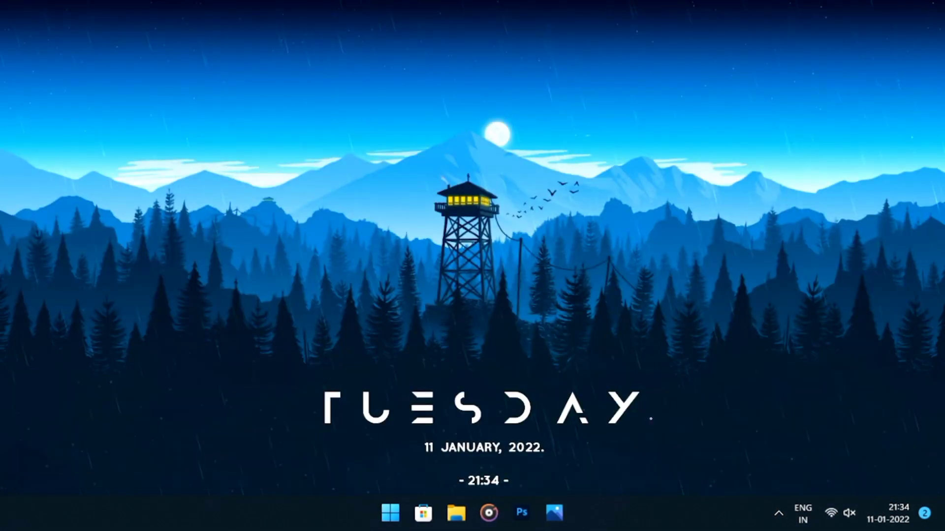